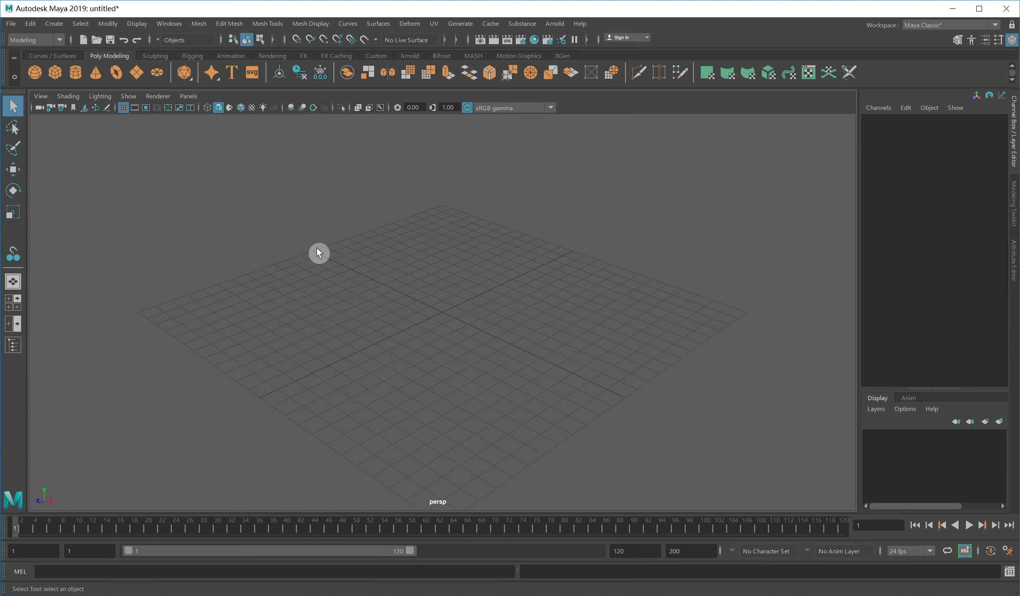
Open the Modify menu to review the Snap Align Objects commands.
click(107, 24)
mouse_move(141, 140)
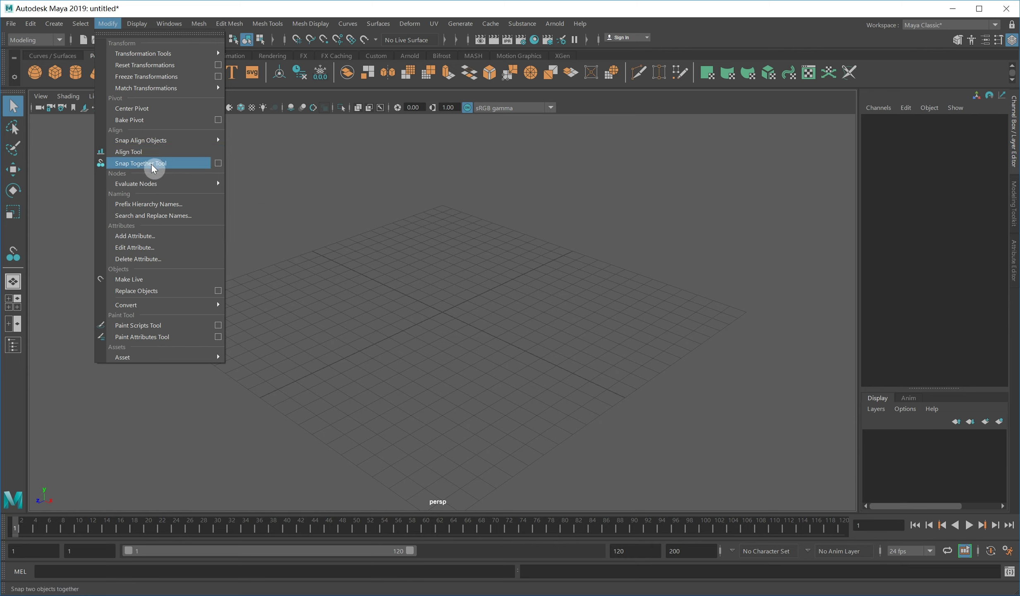
Tear off the Modify menu and open Align Objects Options to view the Align to choices.
click(146, 33)
mouse_move(742, 234)
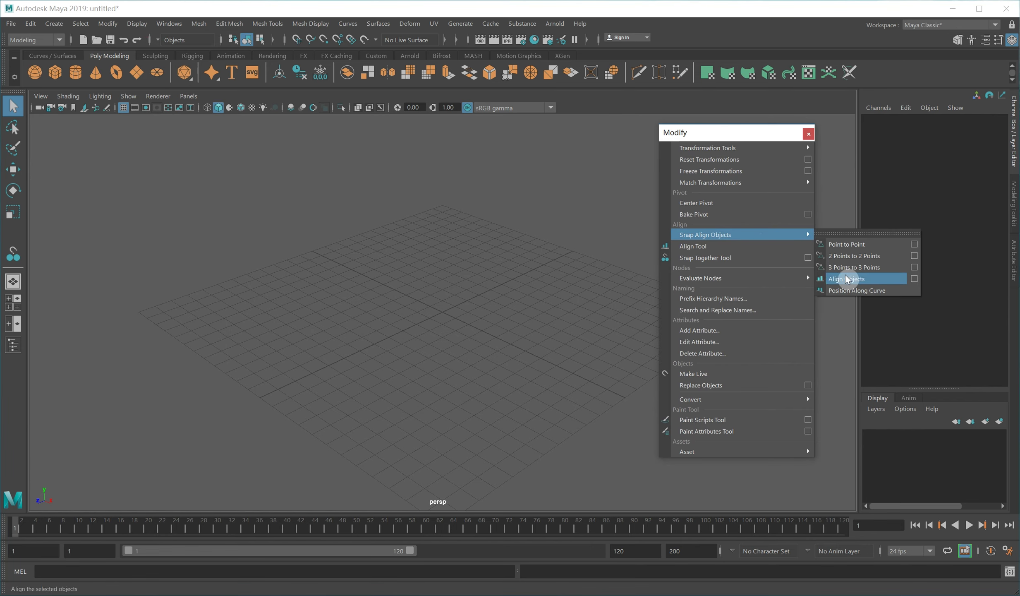
click(914, 278)
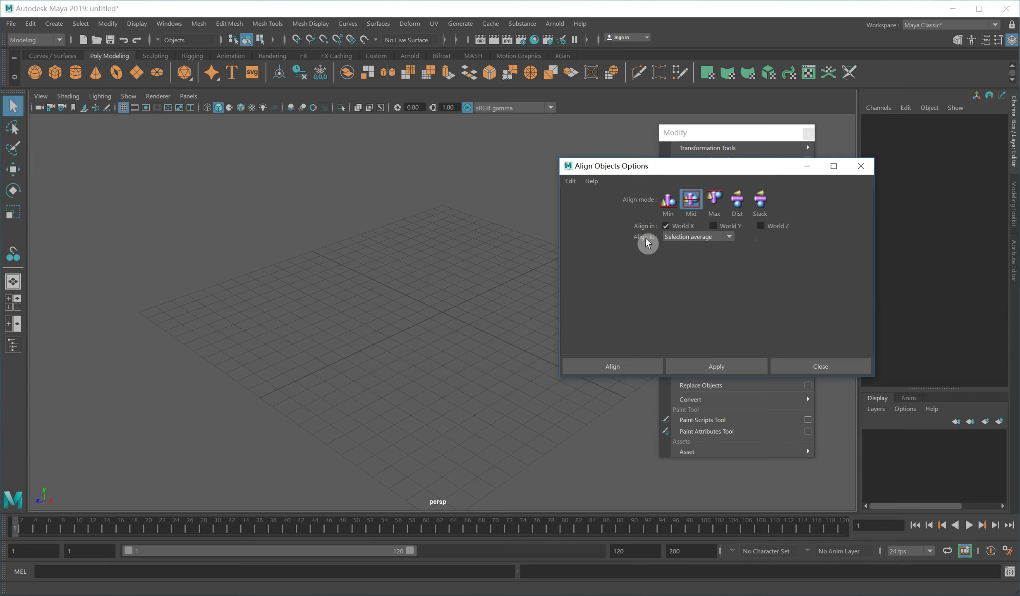
click(687, 237)
Keep Align to on Selection average and switch the viewport to the bottom camera.
click(688, 250)
click(74, 108)
click(109, 129)
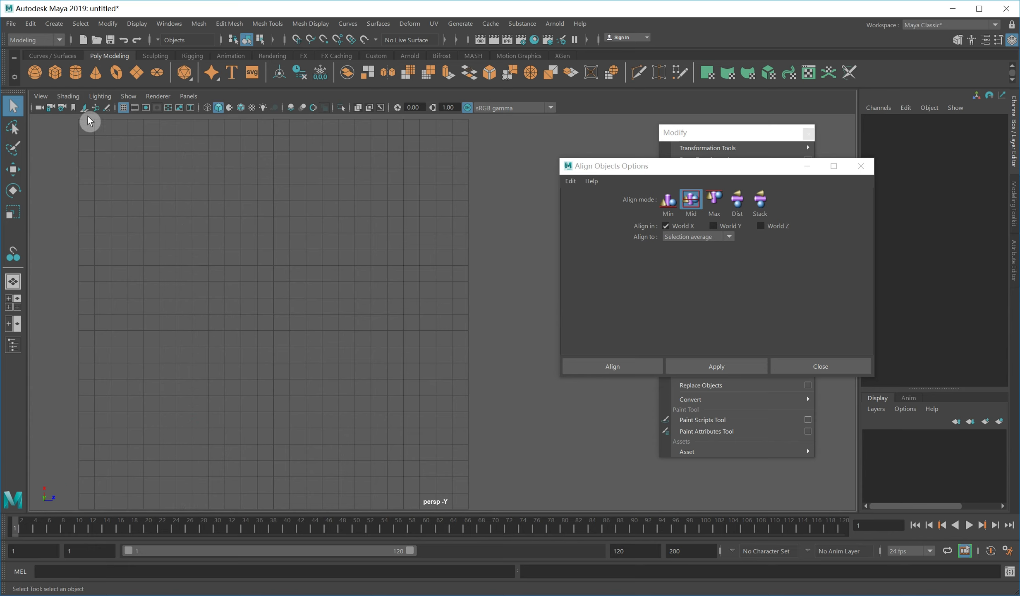
Create a polygon sphere and move it to one side.
click(36, 72)
key(w)
drag(296, 320, 444, 335)
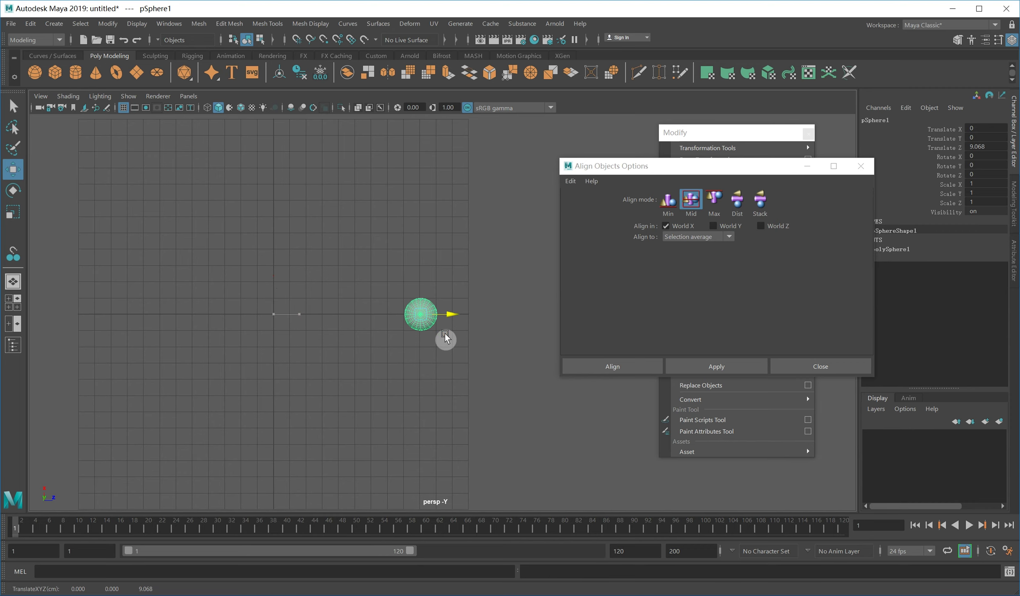
Add a cylinder rotated 90 in Z, stretched to scale 2.719, moved to X 7.812.
click(76, 72)
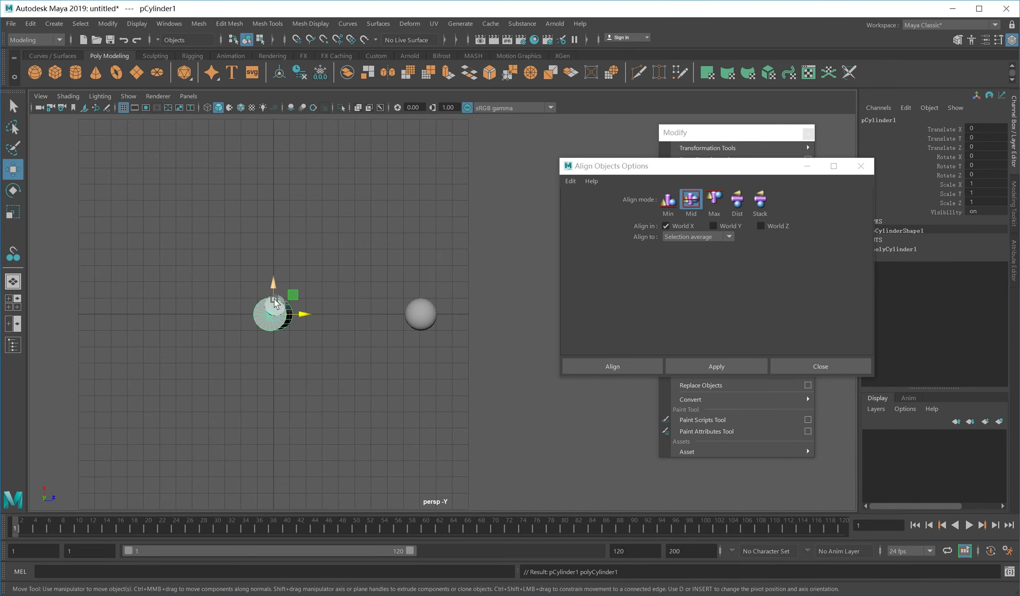
click(979, 175)
text(90)
key(Return)
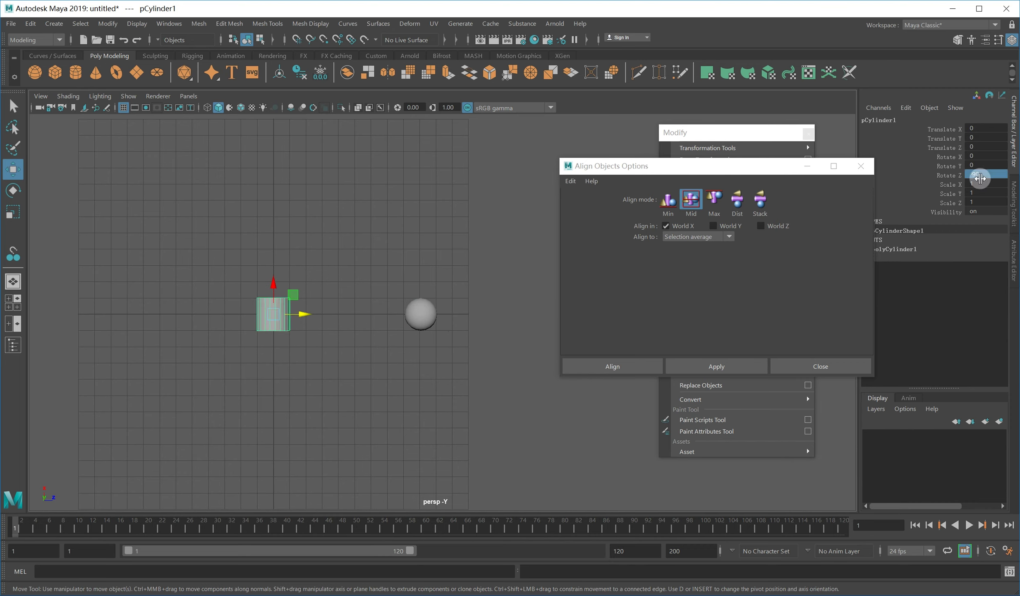
key(r)
drag(273, 289, 284, 248)
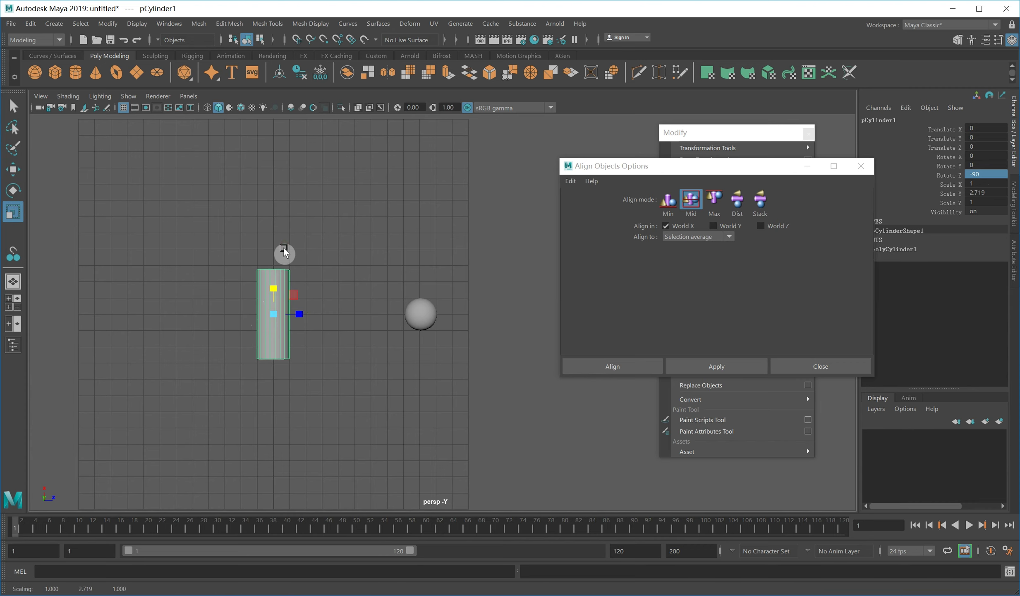
key(w)
drag(273, 286, 275, 158)
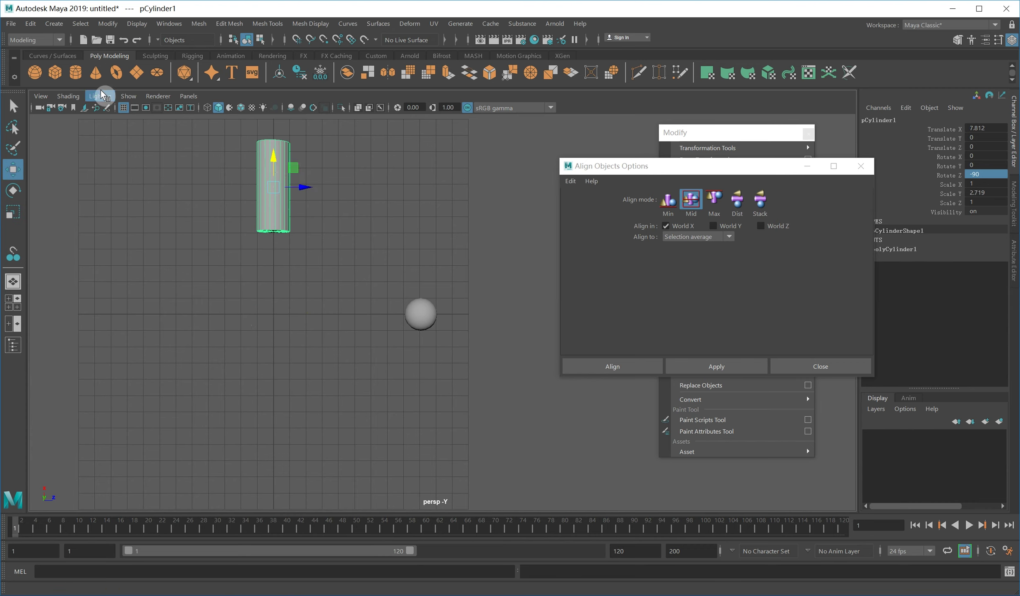
Add a cone rotated -90 in Z and place it at the lower left.
click(95, 72)
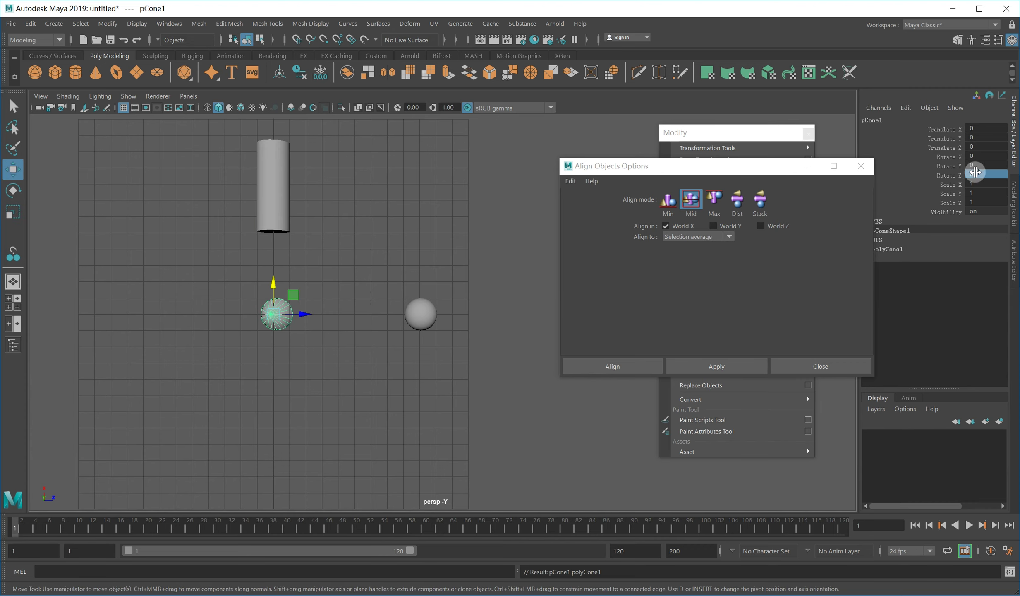
text(-90)
key(Return)
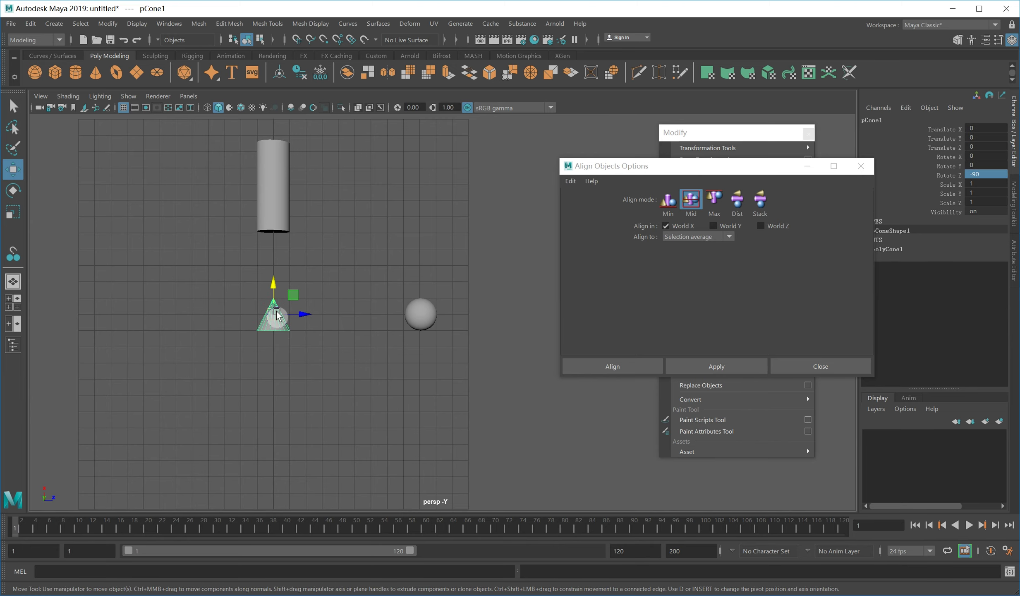
drag(276, 311, 190, 415)
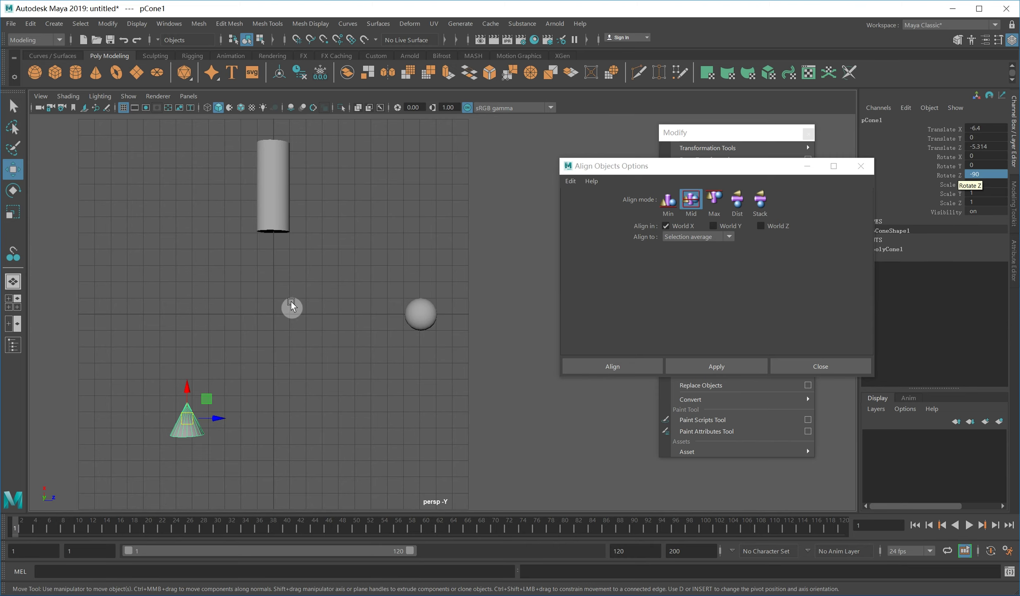
click(281, 248)
Align the cylinder, sphere and cone to their minimum World X in Min mode, then undo it.
click(665, 201)
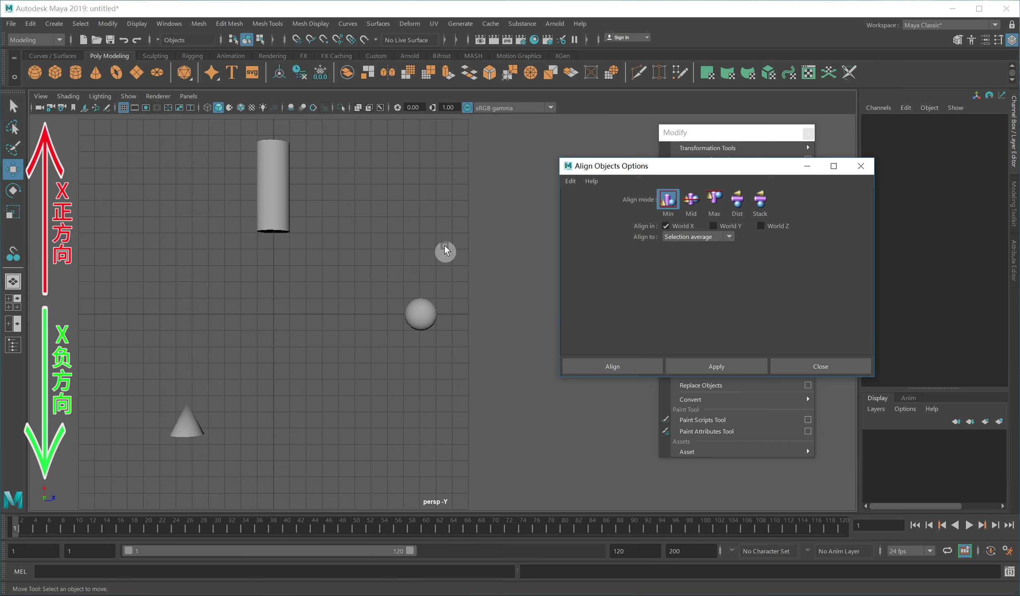
click(668, 200)
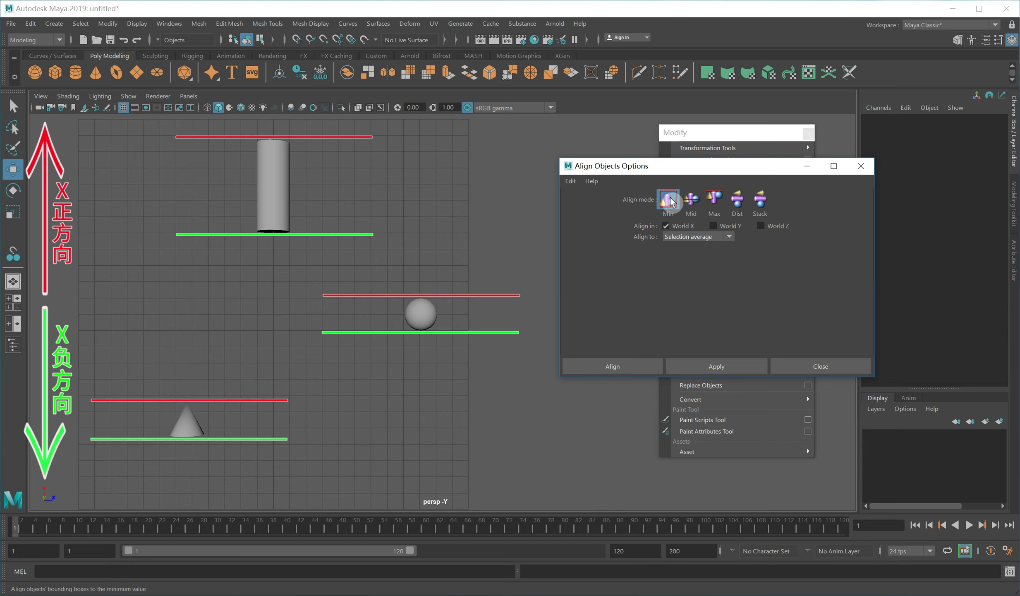
drag(199, 209, 454, 447)
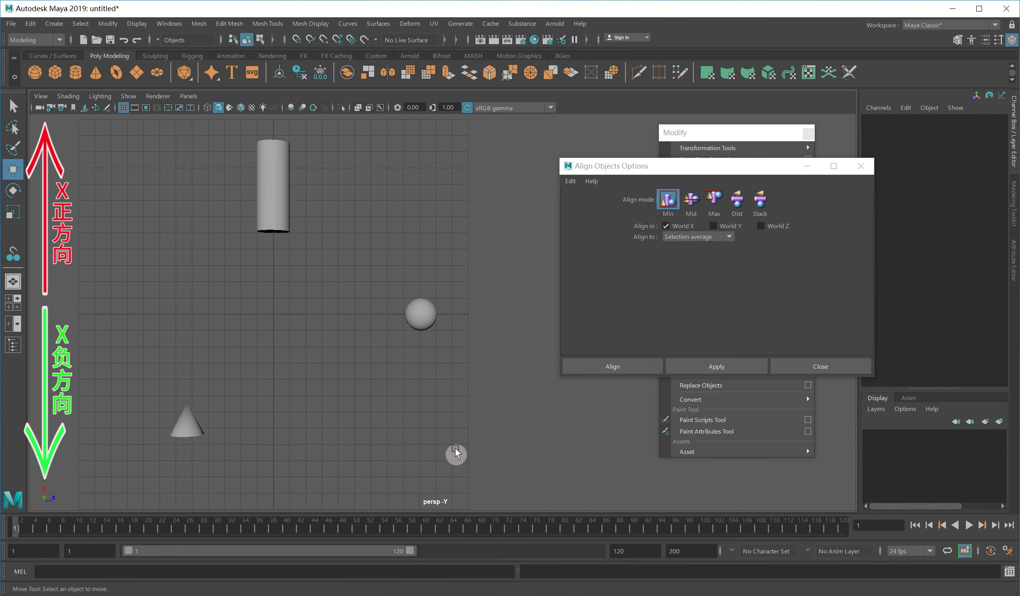
click(721, 363)
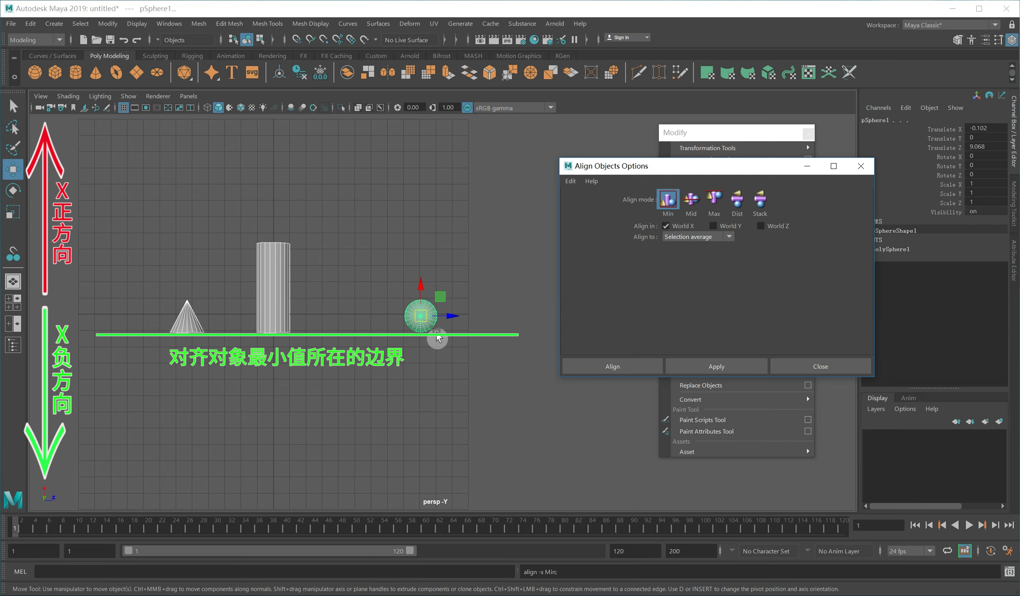
click(430, 359)
key(ctrl+z)
key(ctrl+z)
key(ctrl+z)
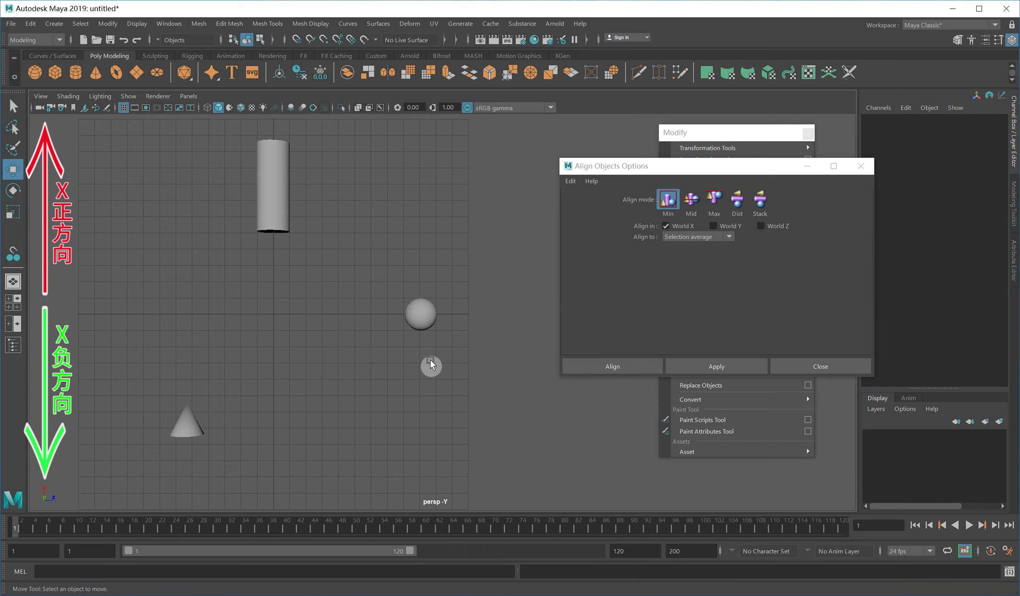
Align the three shapes to their middle World X in Mid mode, then undo it.
click(694, 201)
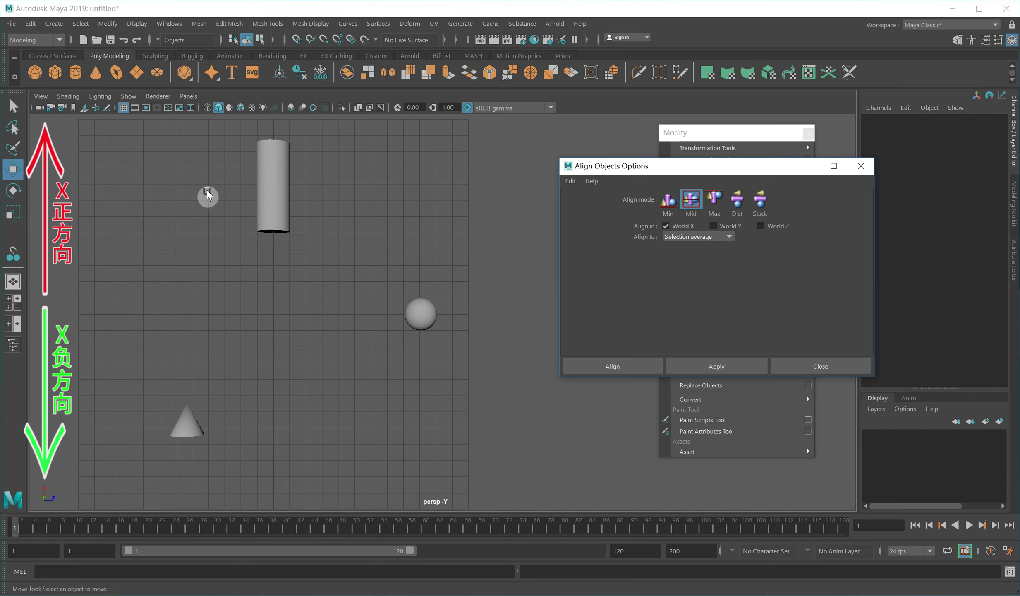
drag(119, 182, 506, 449)
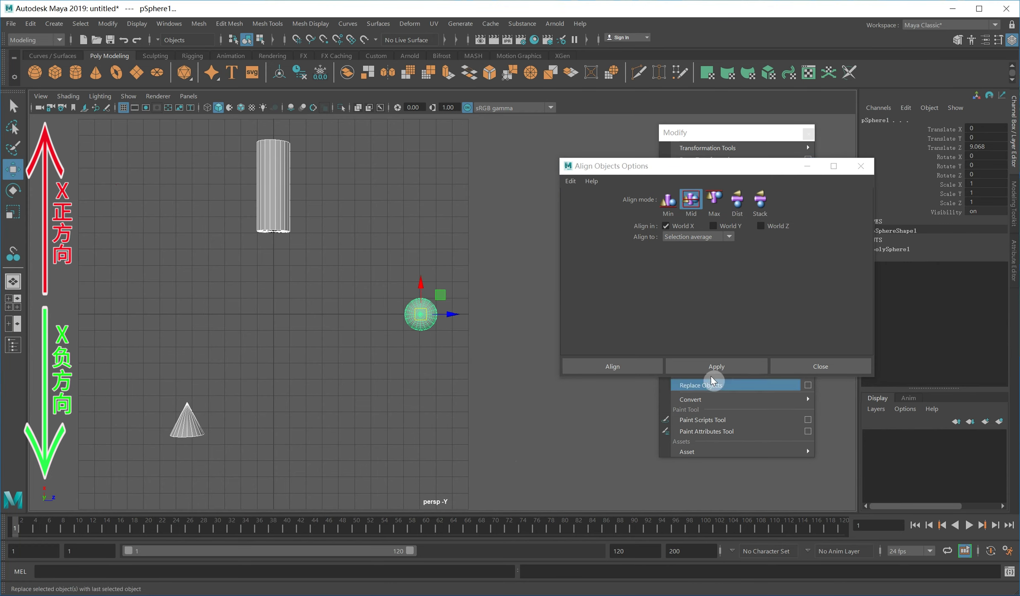
click(726, 368)
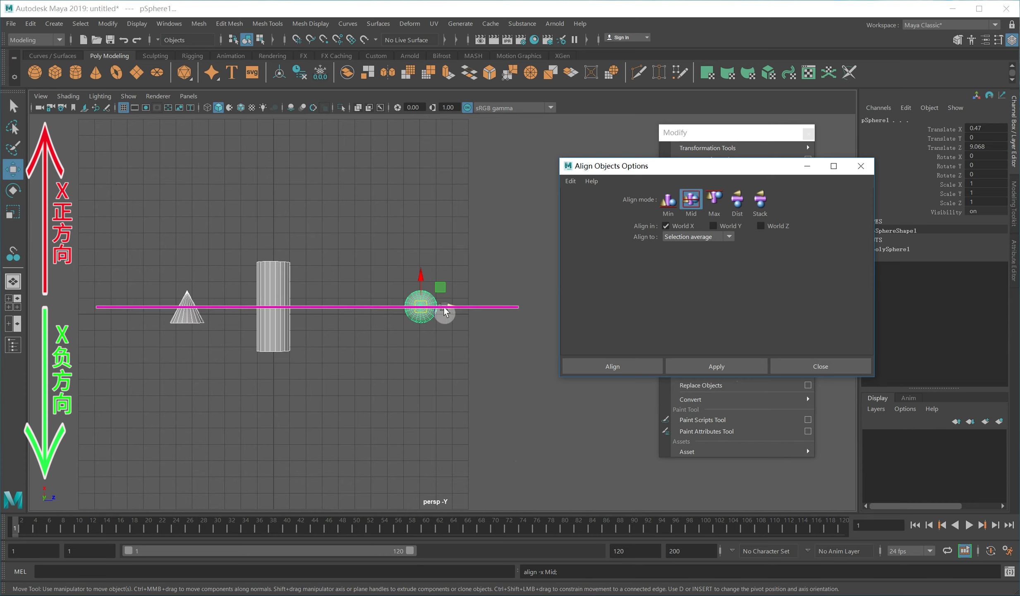
key(ctrl+z)
key(ctrl+z)
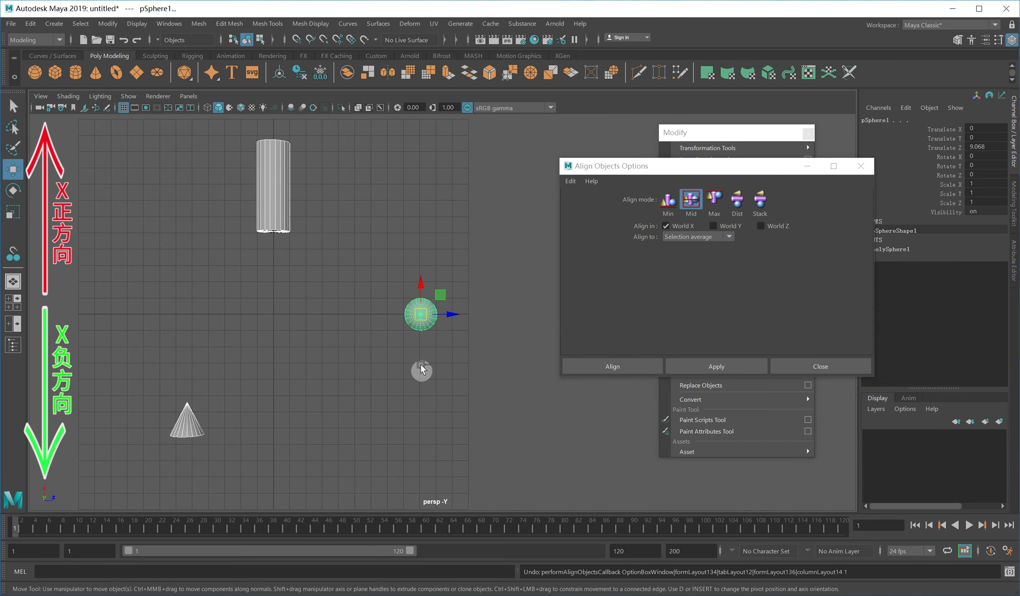
click(421, 364)
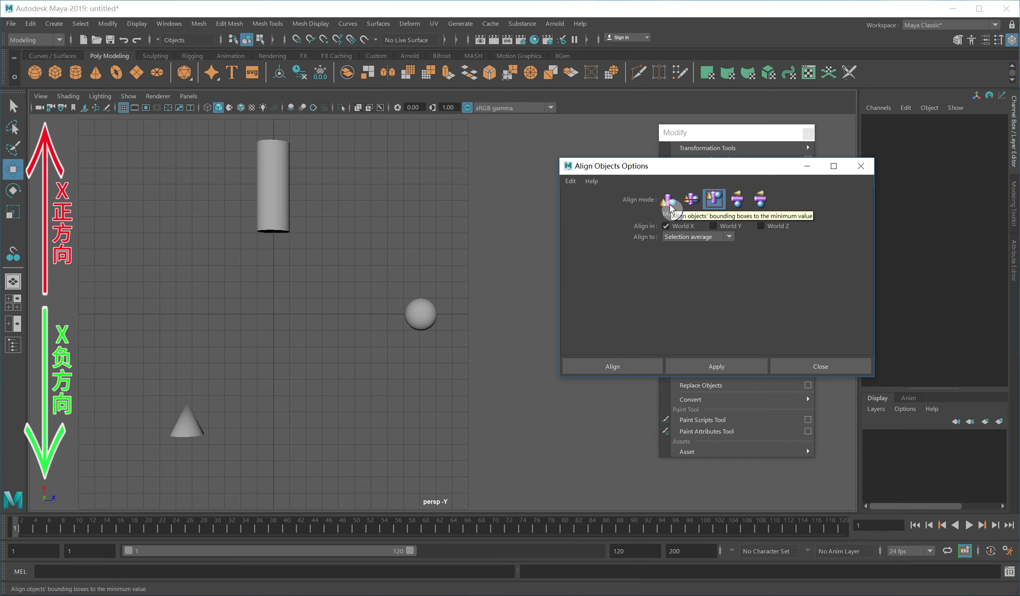
Align the three shapes to their maximum X, undo it, and choose Dist mode.
drag(146, 179, 475, 434)
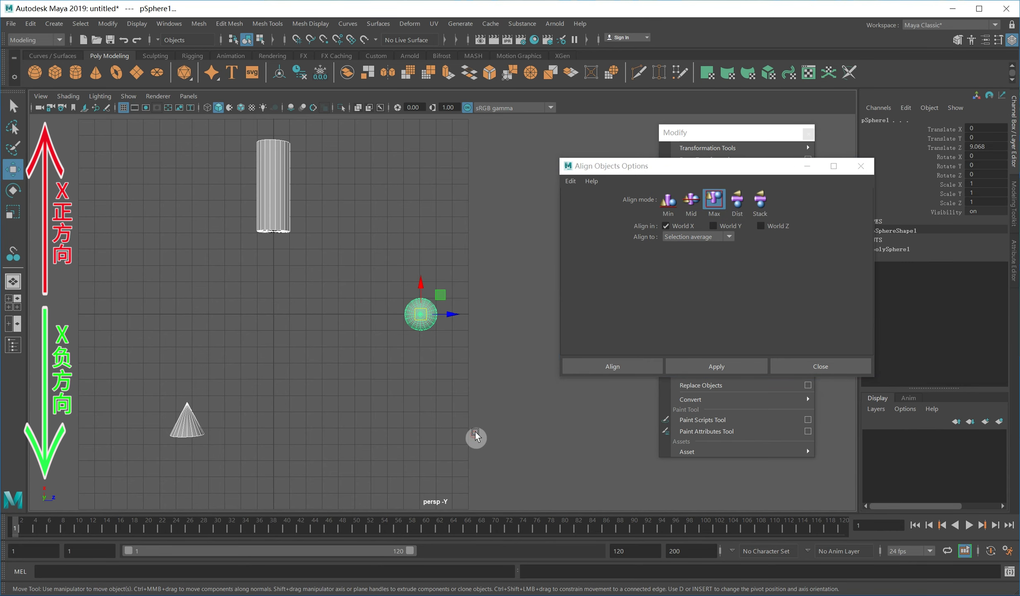
click(725, 367)
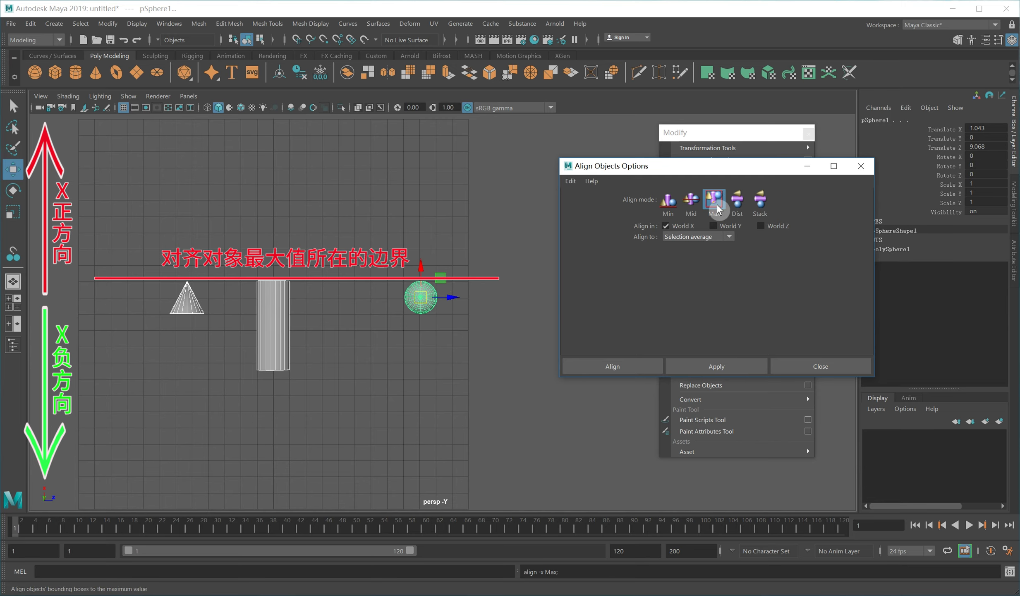
key(ctrl+z)
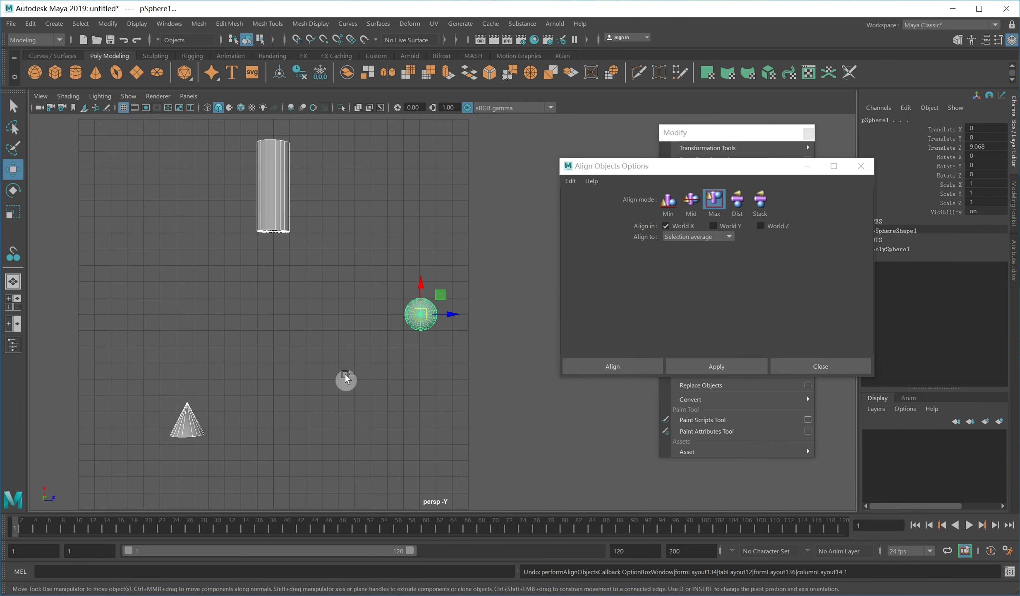
click(345, 374)
click(738, 201)
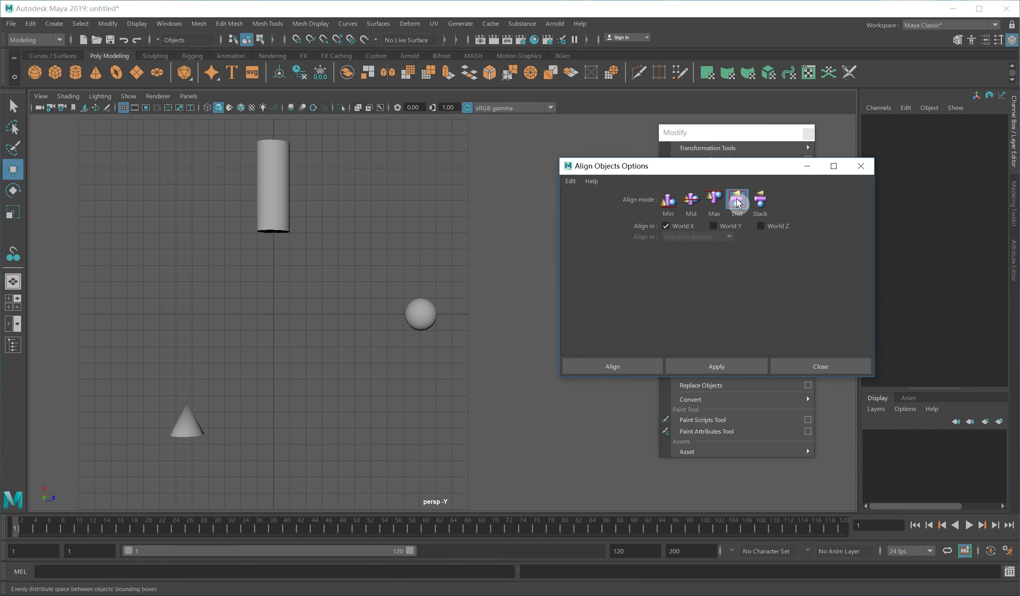
Distribute the cylinder, cone and sphere evenly along World X, then undo it.
click(282, 218)
shift+click(188, 422)
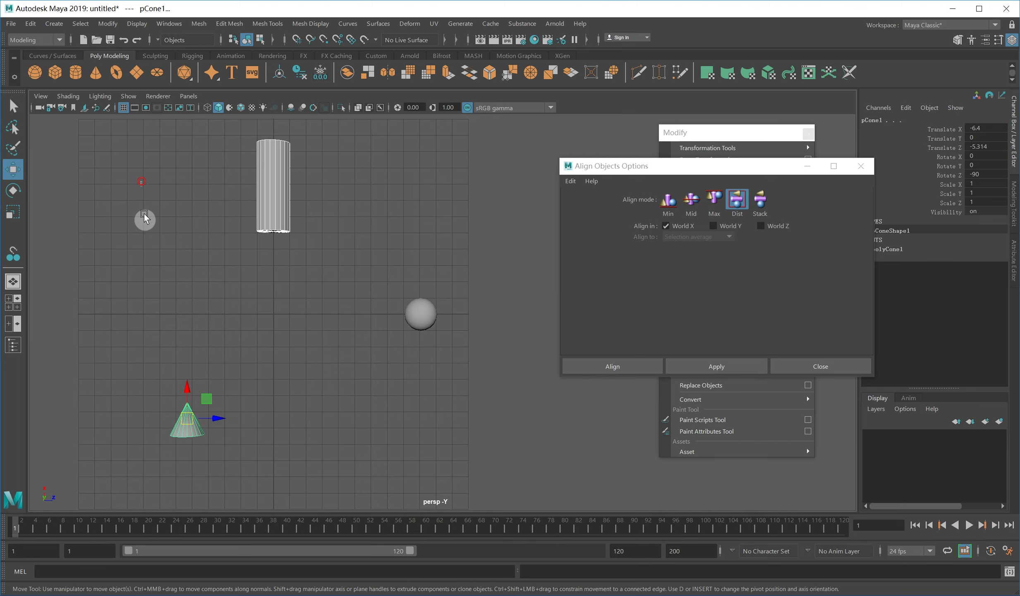
drag(141, 181, 417, 449)
click(714, 367)
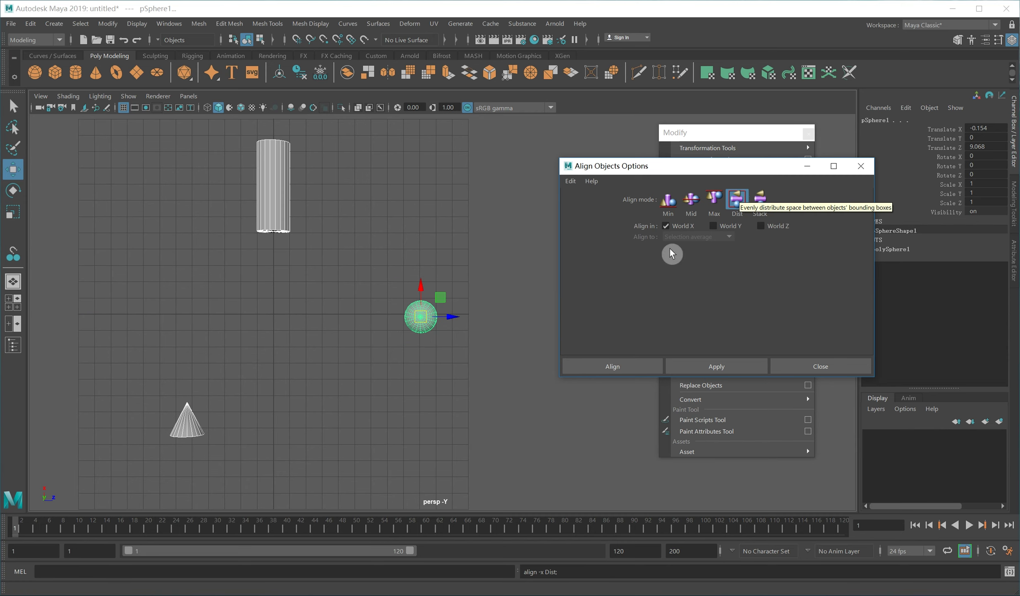
click(326, 442)
key(ctrl+z)
key(ctrl+z)
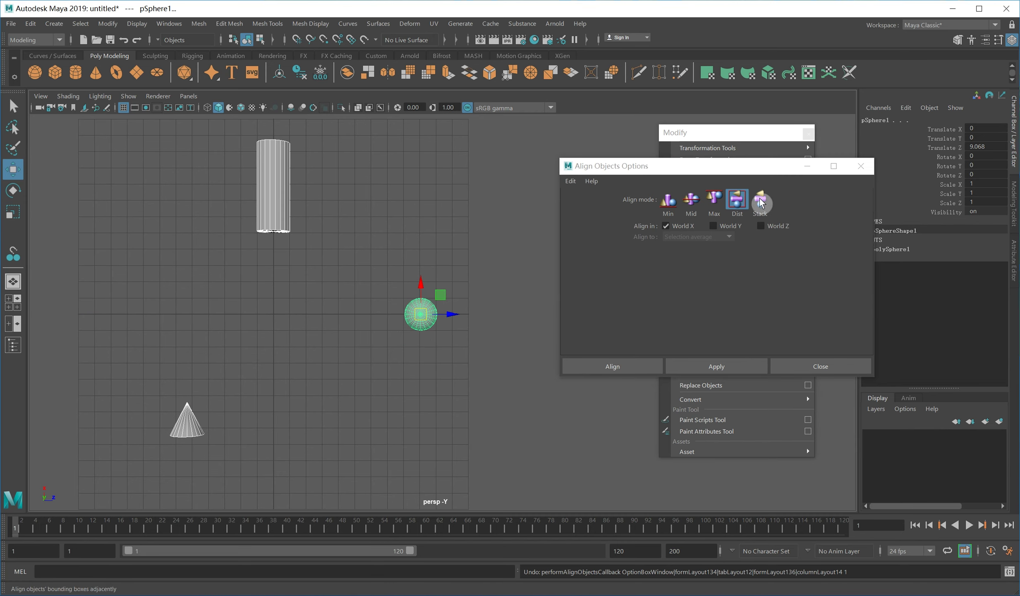
Stack the three primitives along World X, undo it, and return to Min mode.
click(759, 198)
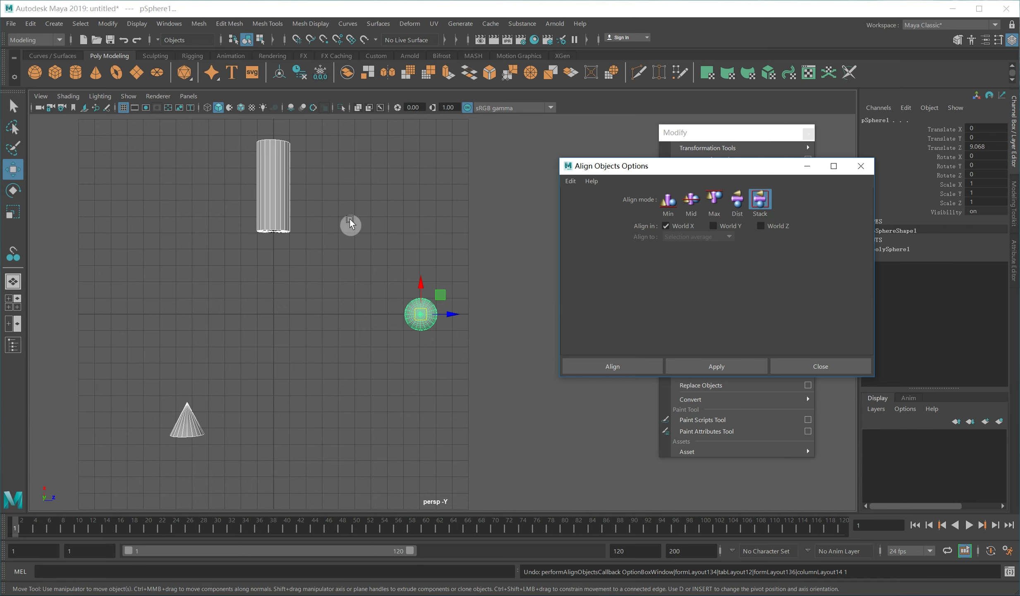
click(352, 432)
mouse_move(116, 181)
mouse_down()
mouse_move(431, 463)
mouse_move(444, 454)
mouse_up()
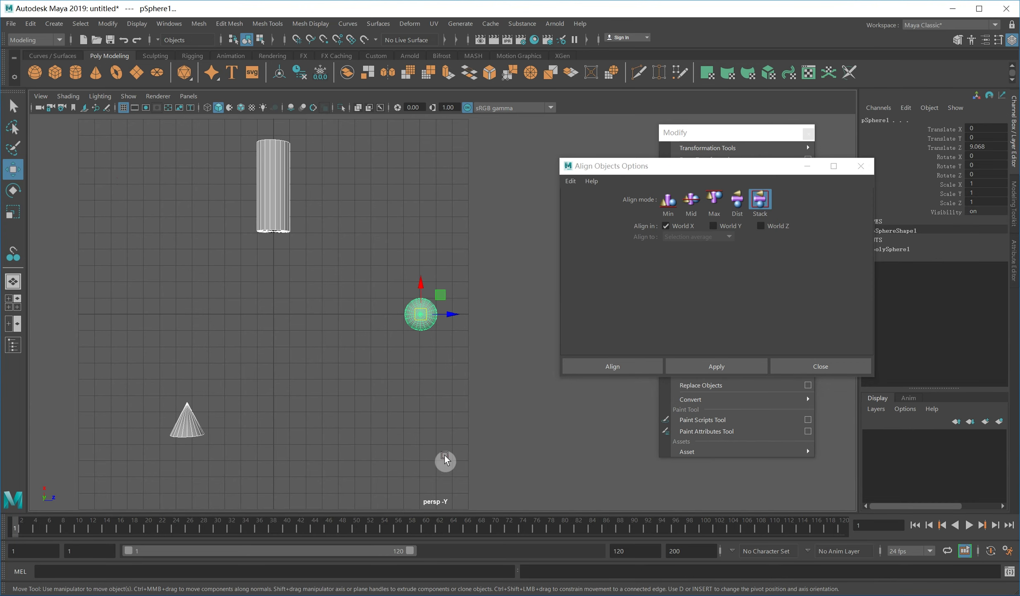
click(731, 366)
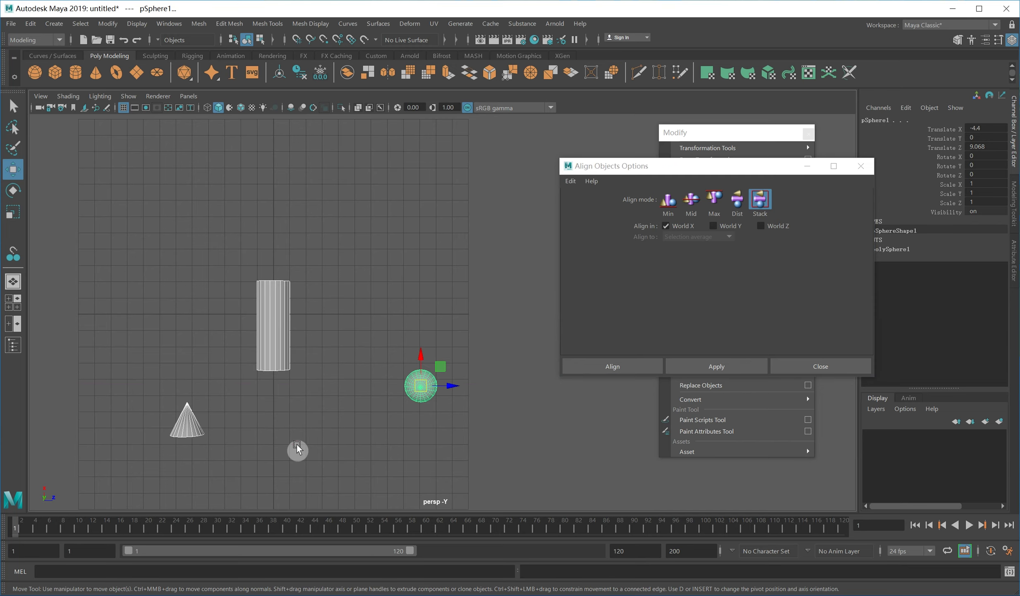
key(ctrl+z)
click(370, 415)
click(668, 199)
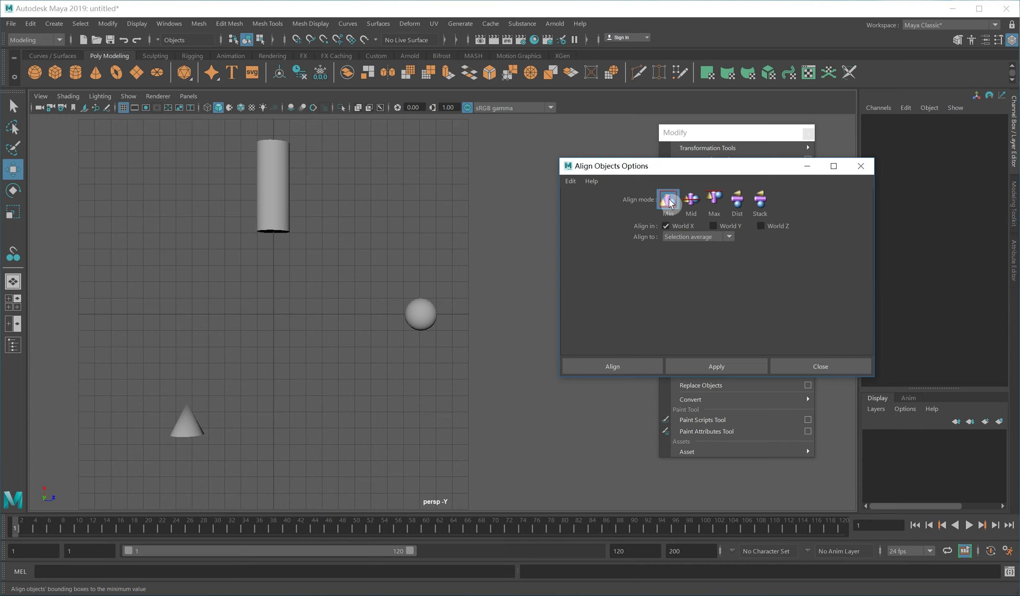
Align the cone and cylinder to the sphere's minimum X edge using Last selected object.
click(685, 235)
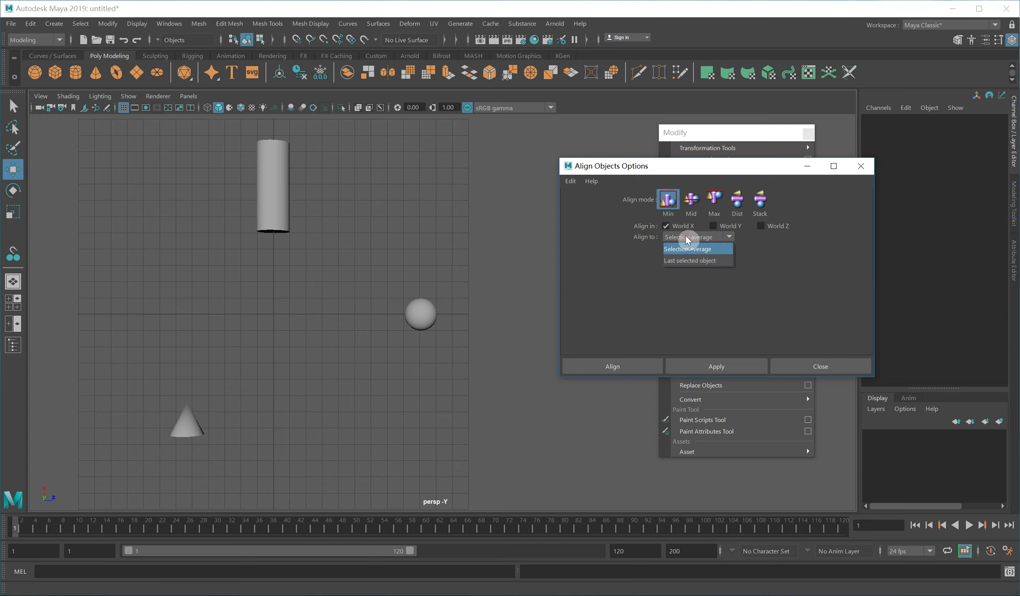
click(683, 261)
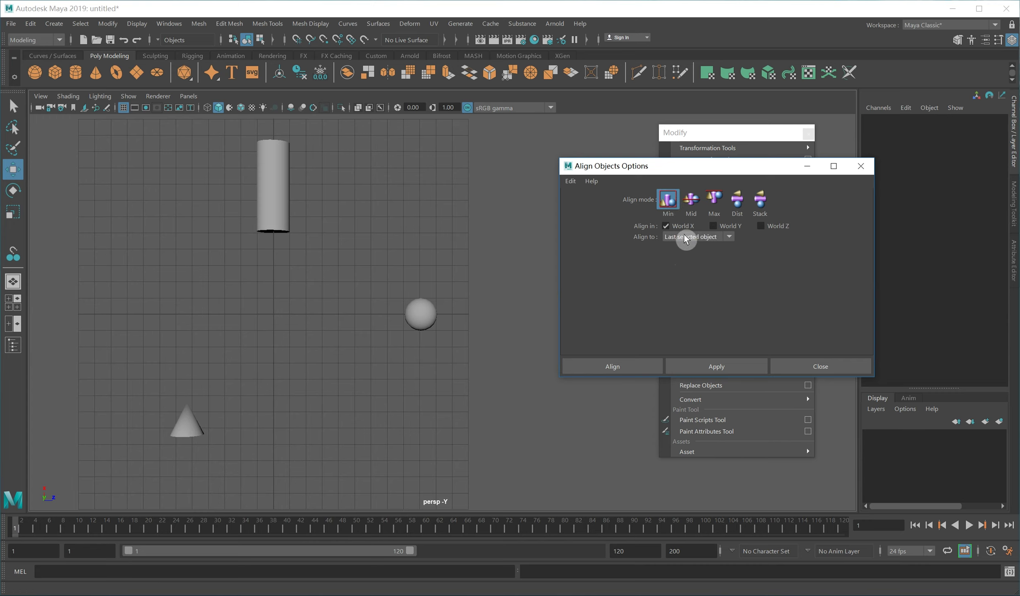
click(192, 420)
shift+click(270, 210)
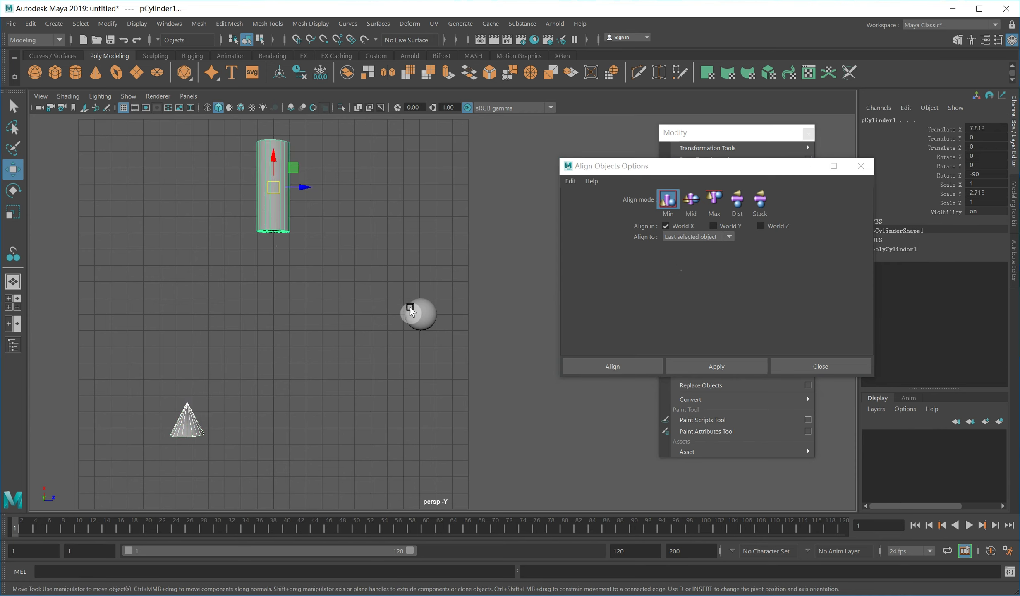
shift+click(418, 319)
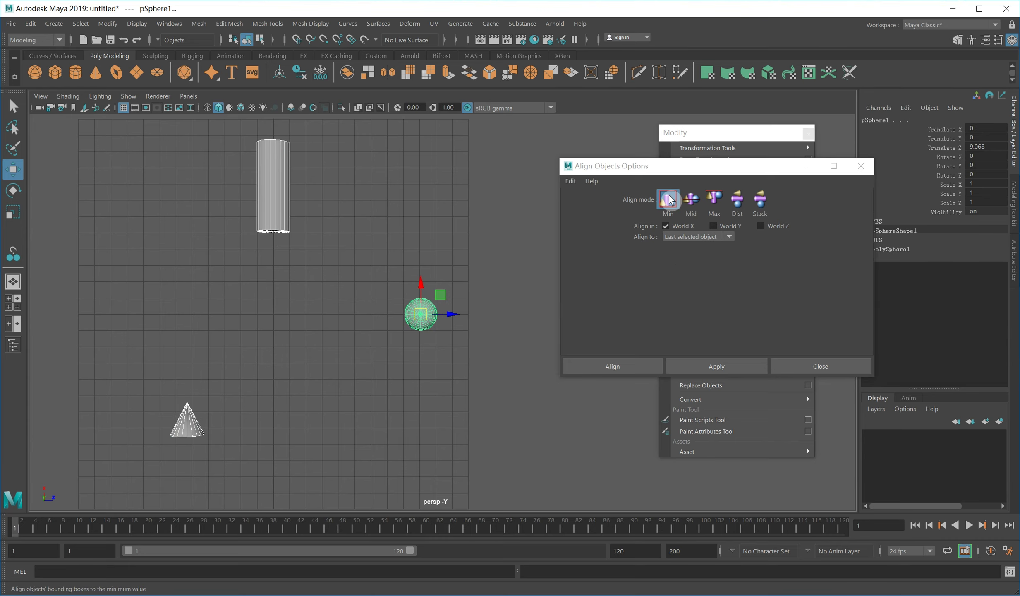
click(703, 363)
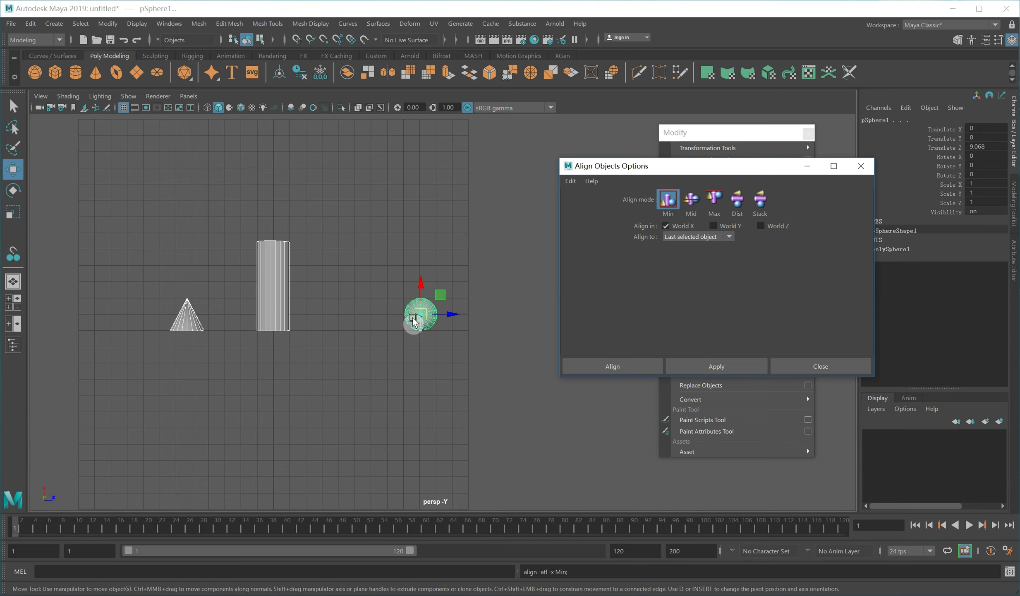
click(694, 235)
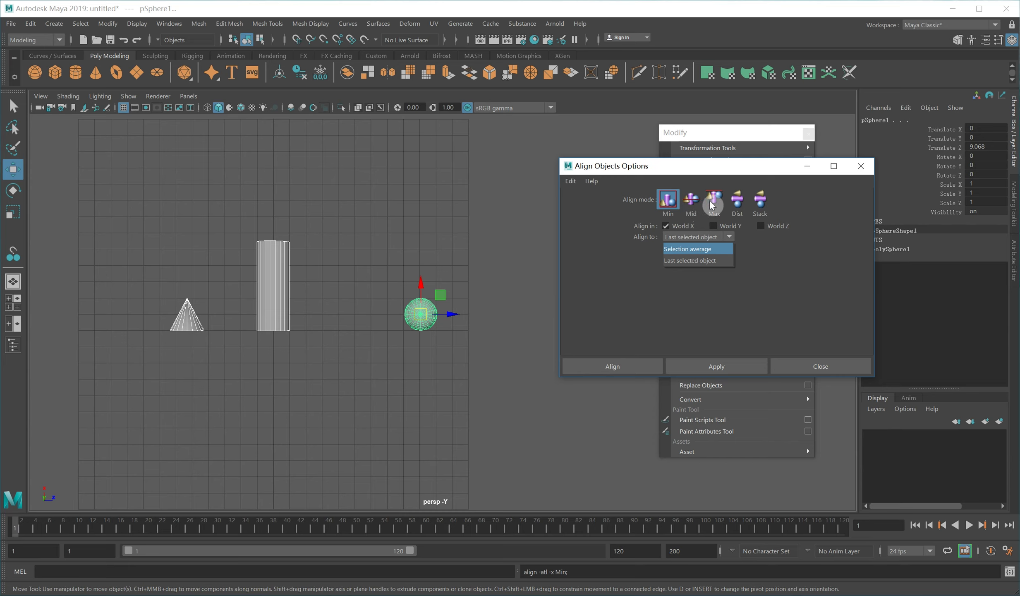
Align the cone and cylinder to the sphere's middle, then its maximum X edge, and close the dialog.
click(691, 199)
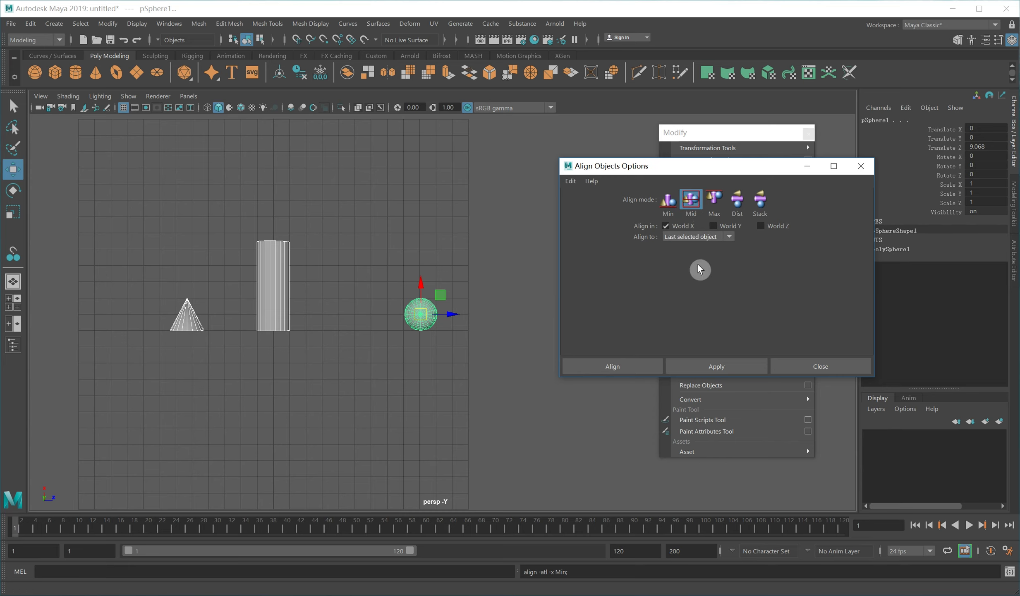
click(686, 366)
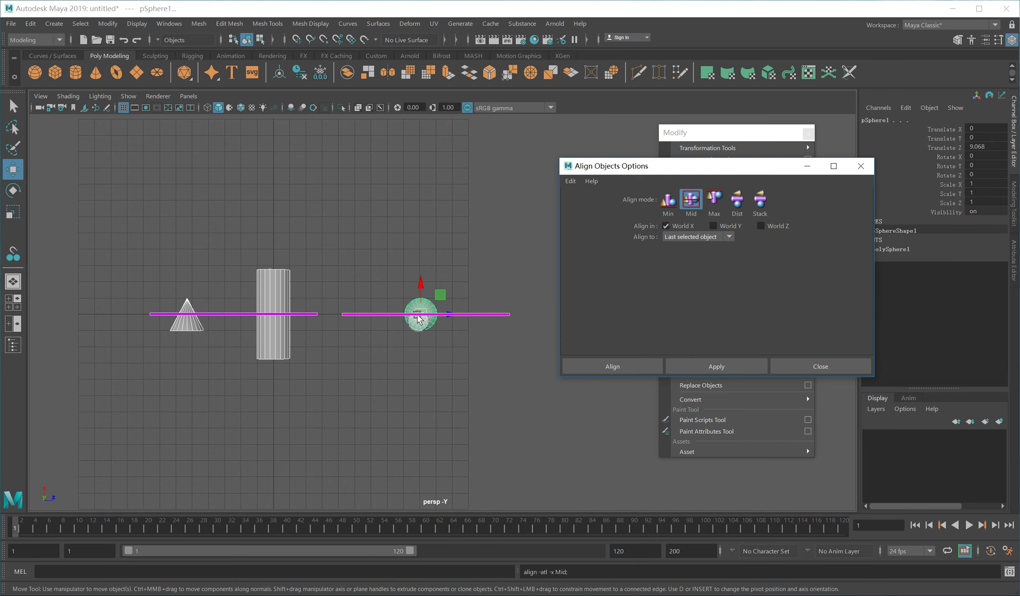
click(714, 200)
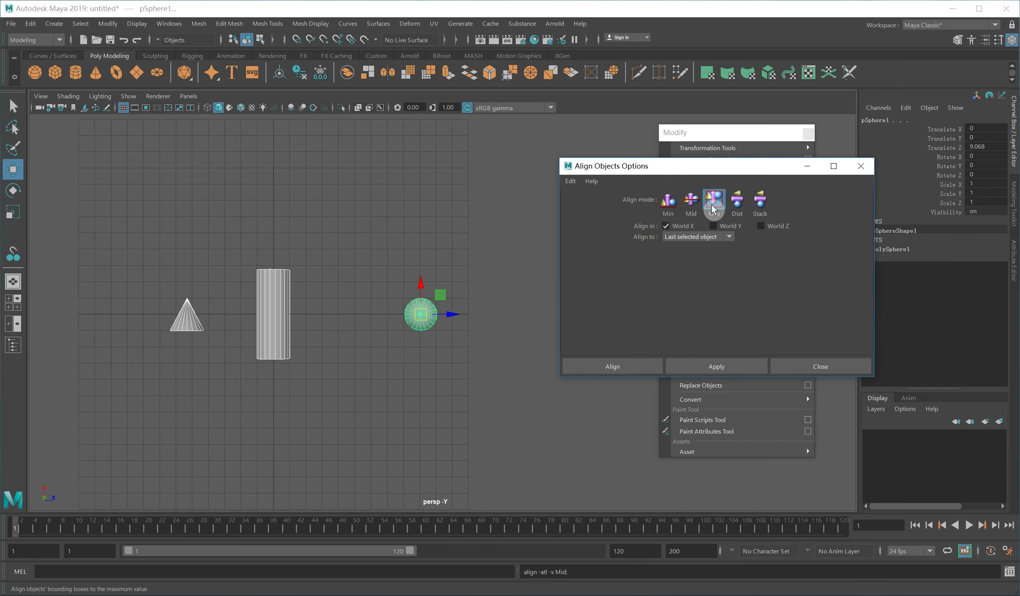
click(713, 367)
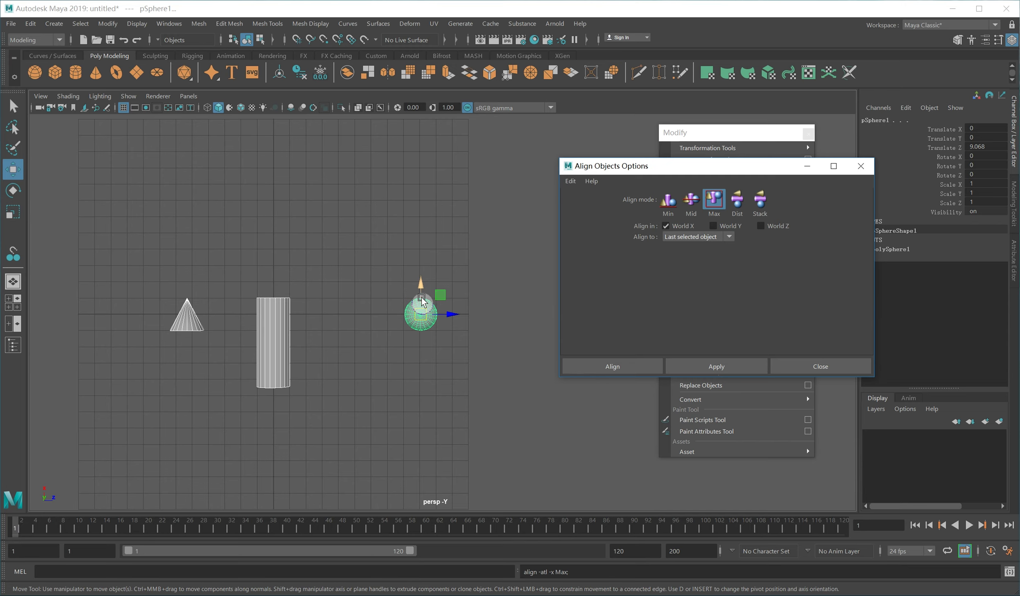
click(793, 367)
mouse_move(717, 234)
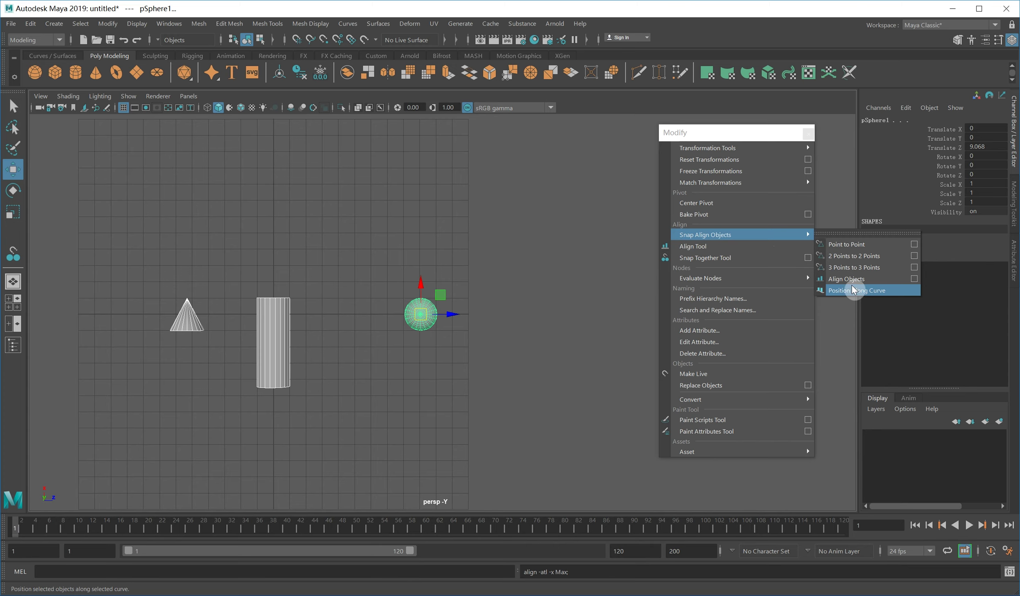
Float the Snap Align Objects submenu as a side panel and undo the last alignment.
click(844, 233)
drag(847, 235, 704, 269)
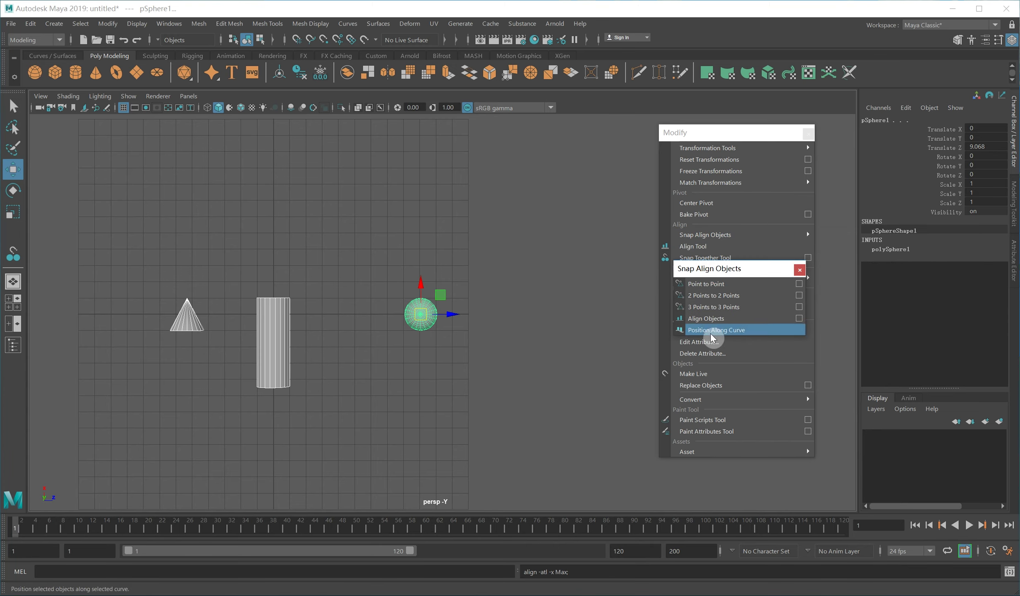
click(412, 379)
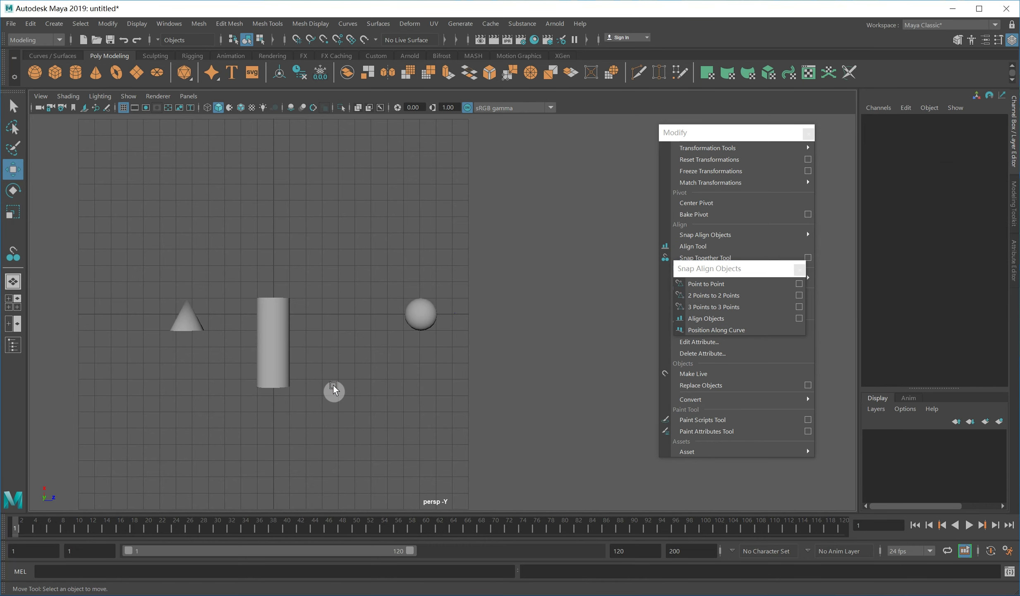
key(ctrl+z)
key(ctrl+z)
Draw a two-point EP curve running from the foreground up toward the cylinder.
click(335, 390)
alt+drag(334, 389, 369, 380)
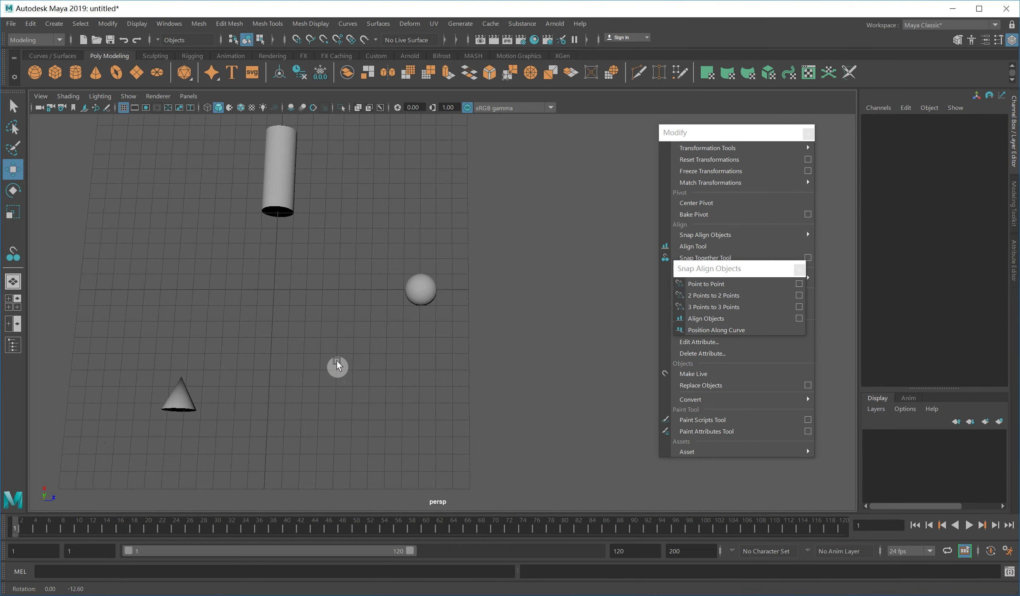
click(65, 58)
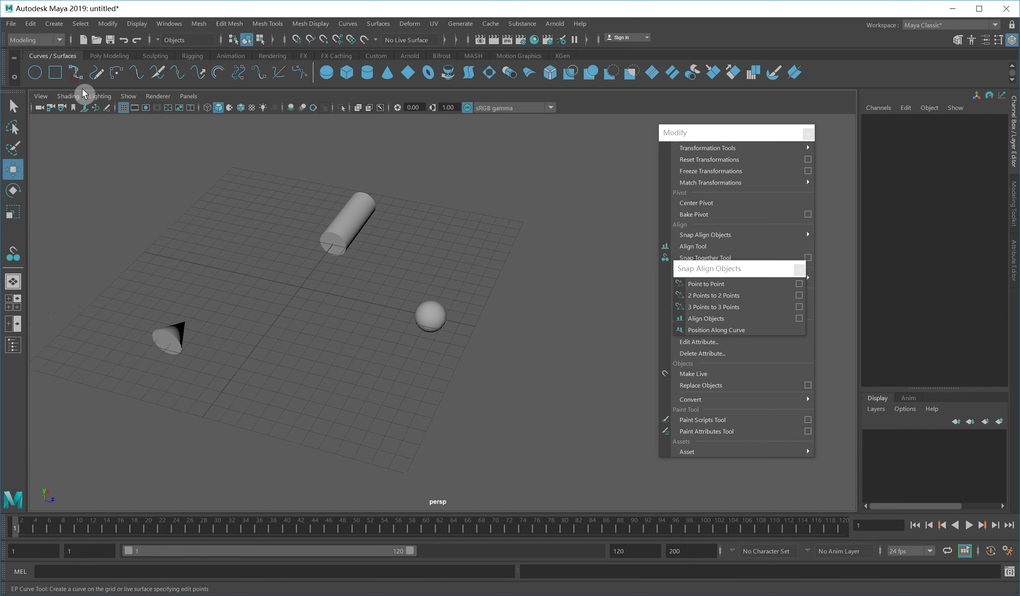
click(279, 379)
click(371, 237)
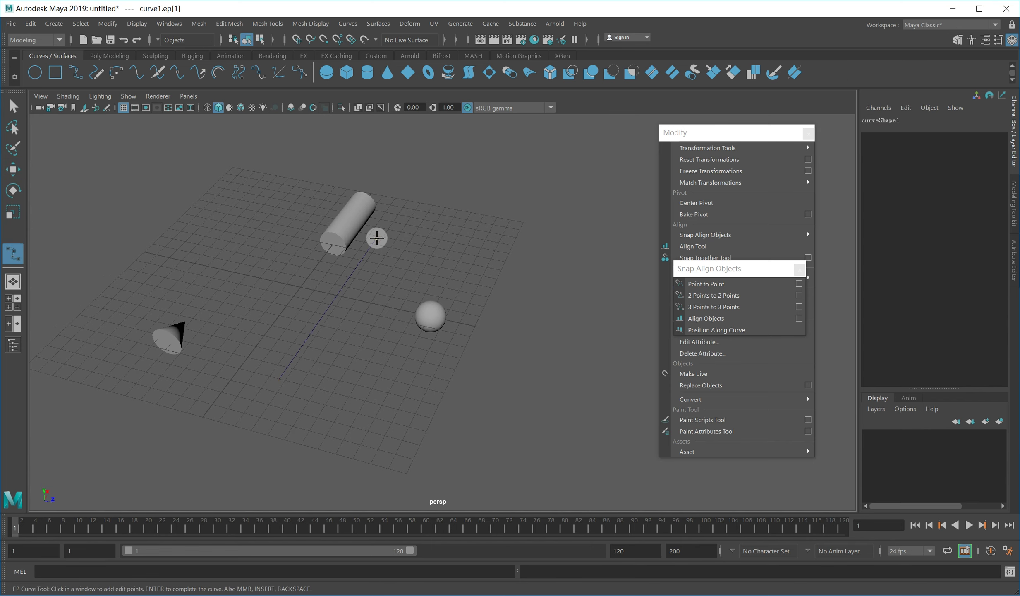
key(w)
Select cone, cylinder, sphere and then the curve, and position them along the curve.
click(166, 342)
click(348, 223)
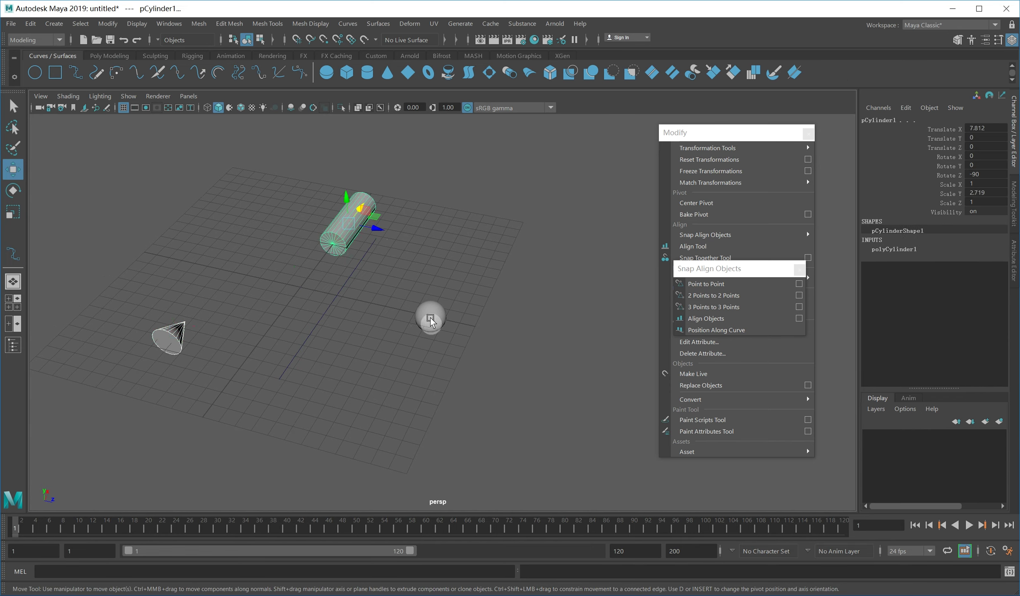
shift+click(430, 316)
shift+click(329, 331)
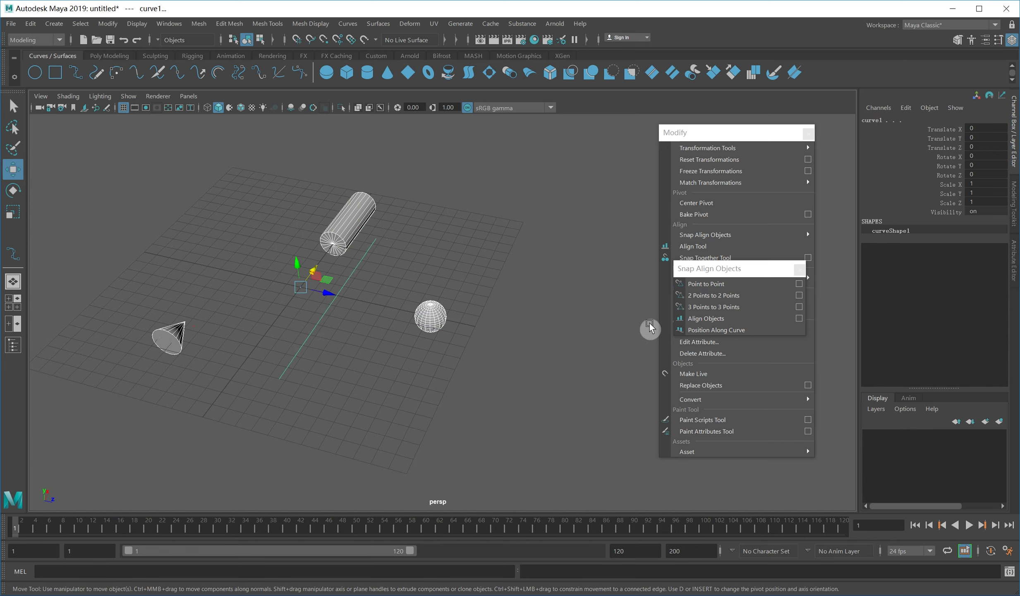
click(714, 331)
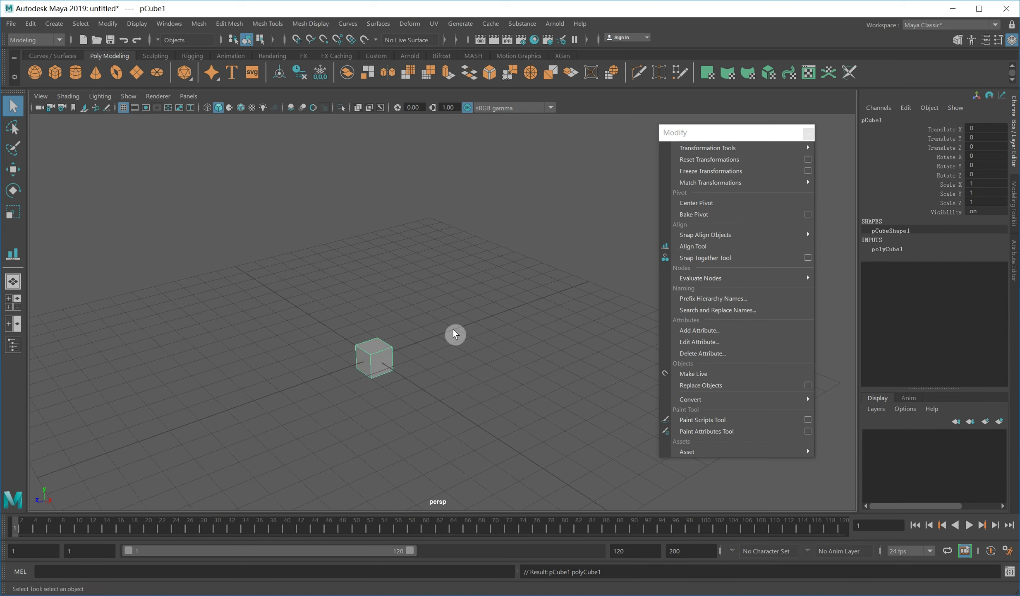
Lift pCube2 slightly off the grid, then add pCube1 as the alignment target for the Align Tool.
click(54, 80)
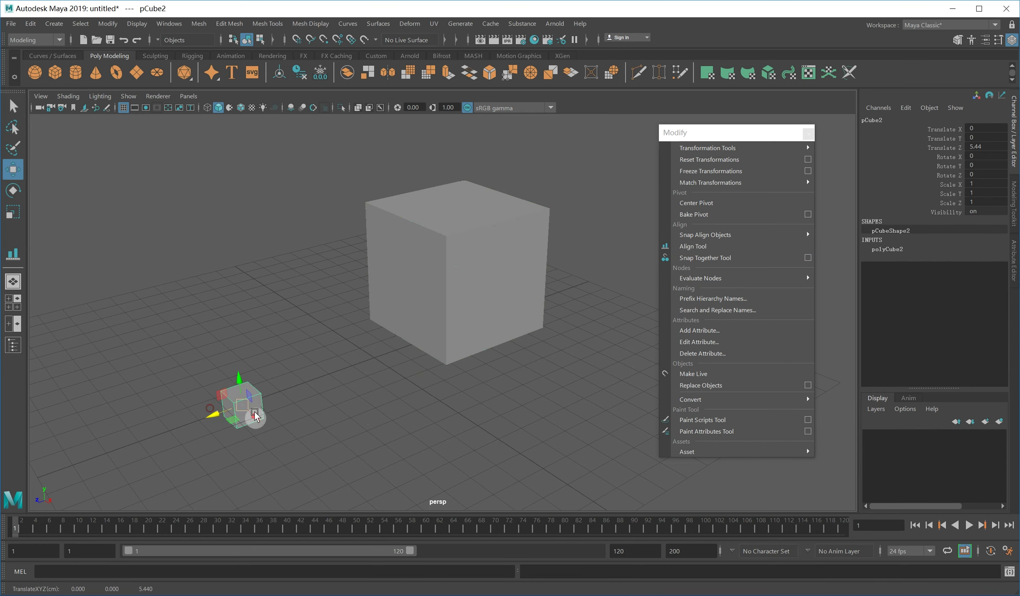
drag(238, 407, 304, 406)
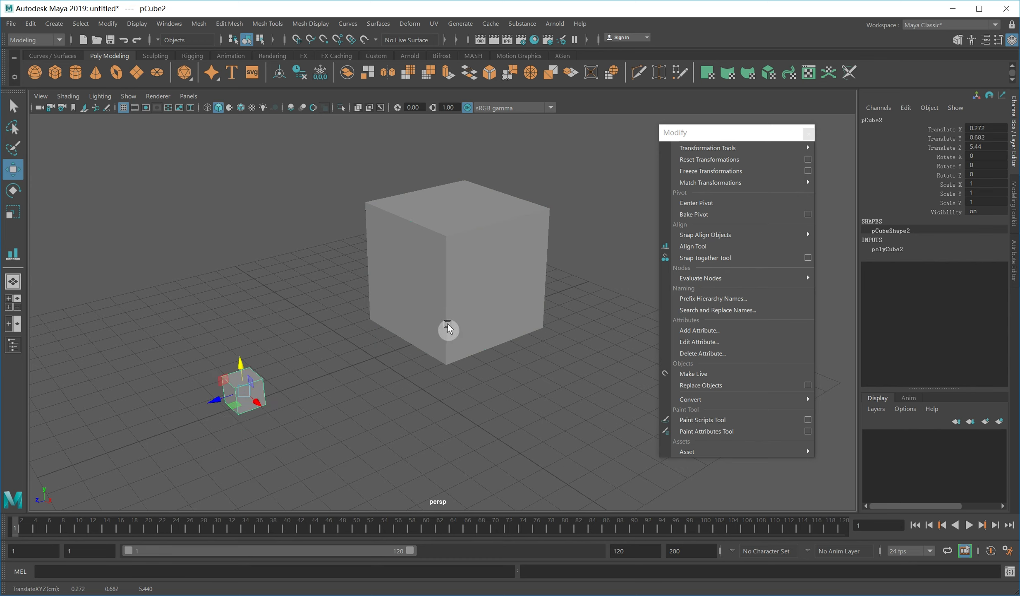
click(234, 404)
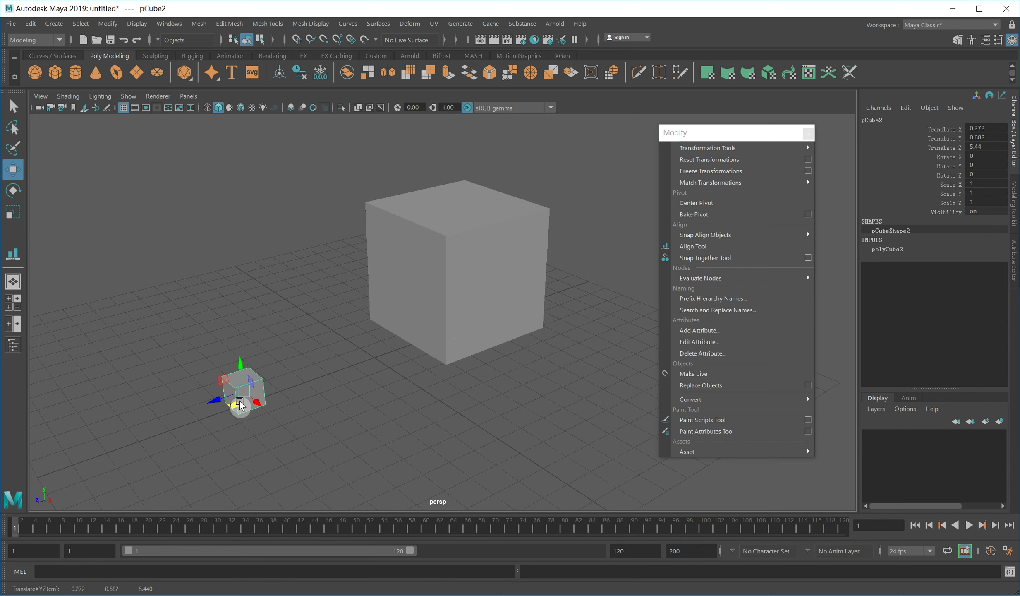
click(492, 301)
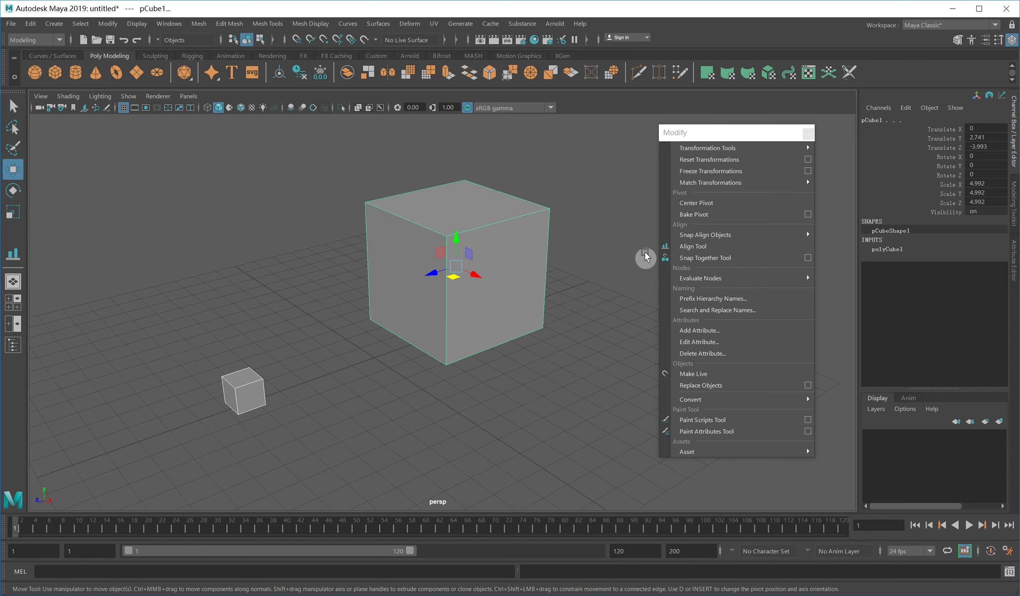
click(713, 245)
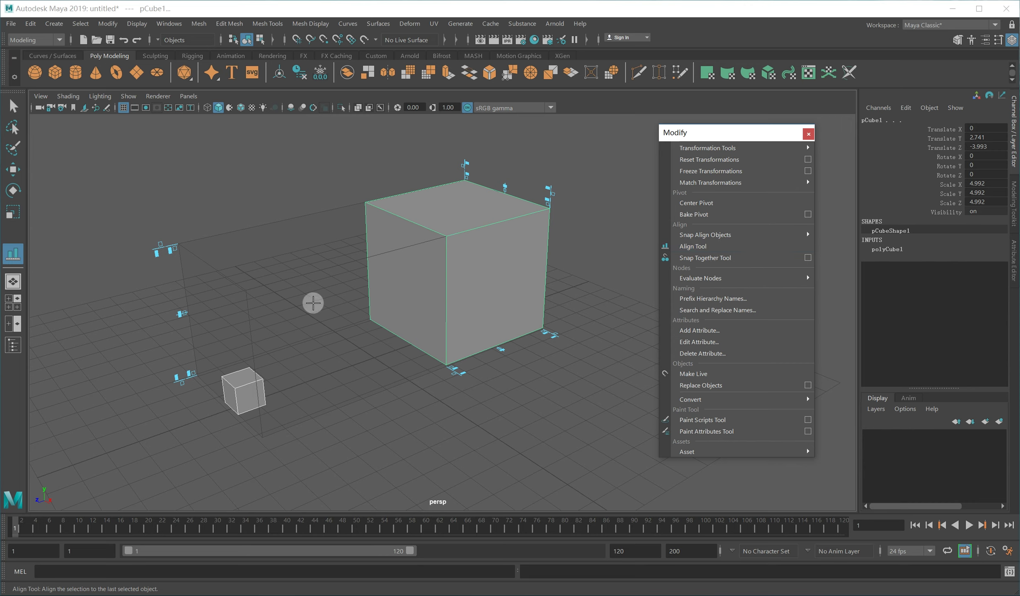
In wireframe, align pCube2 to pCube1's bottom corners and centre, then restore smooth shading and undo.
click(207, 107)
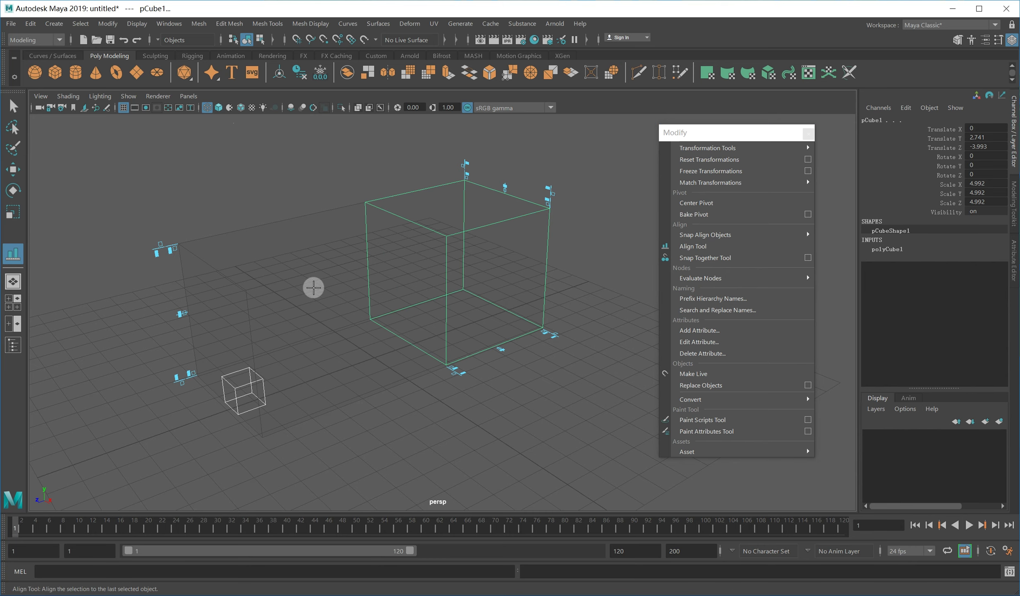
click(546, 333)
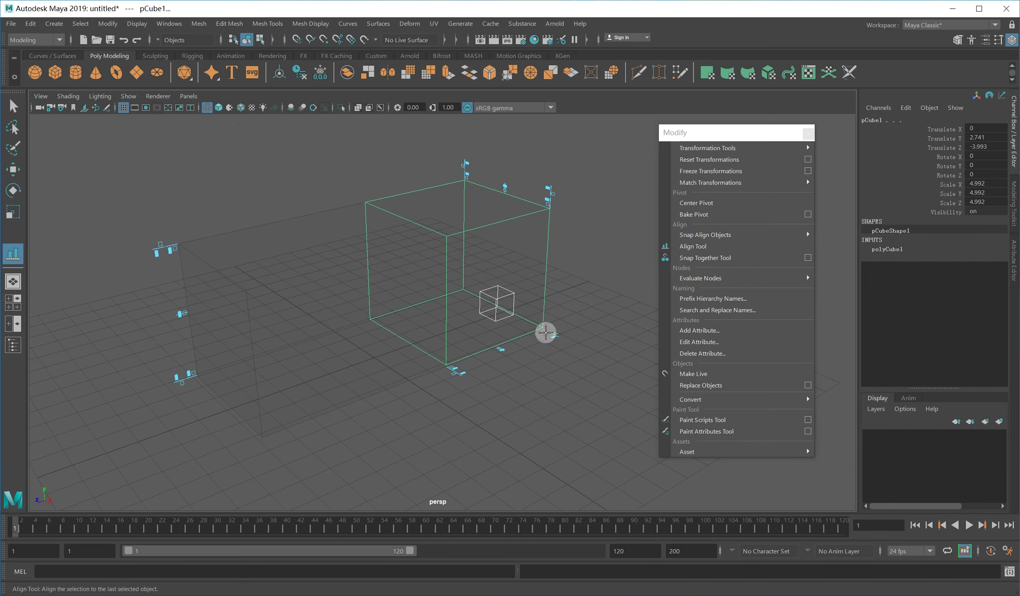
click(453, 368)
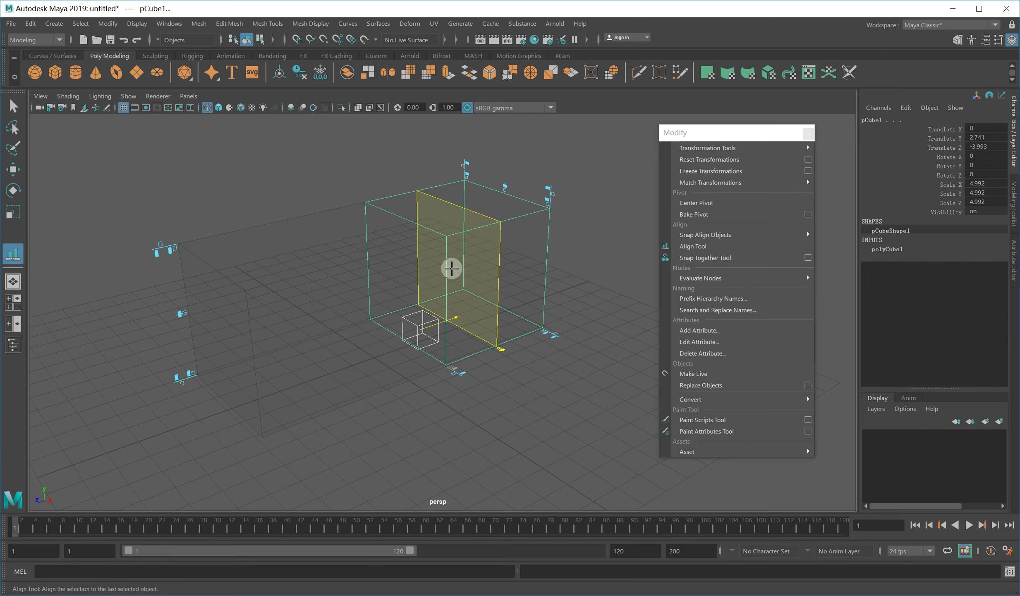
click(468, 275)
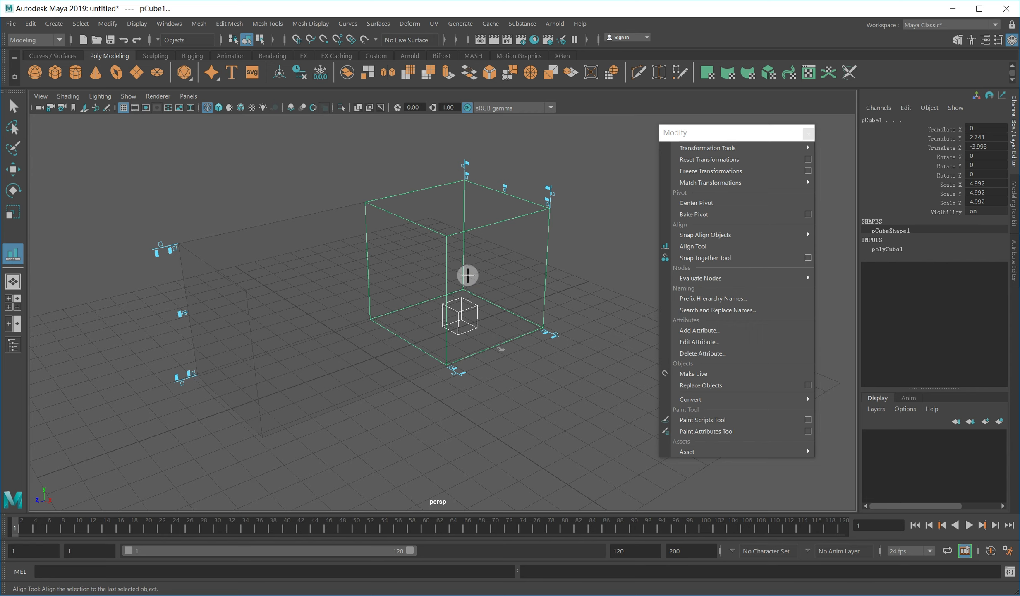
click(219, 108)
key(q)
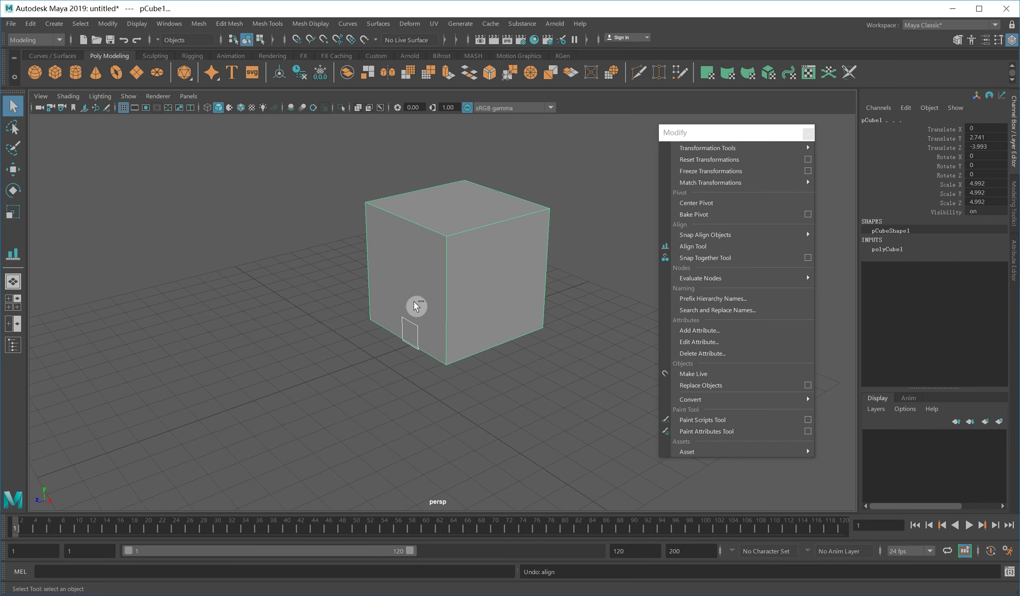
Deselect everything and open the Snap Together Tool settings with Move and rotate object(s).
click(415, 375)
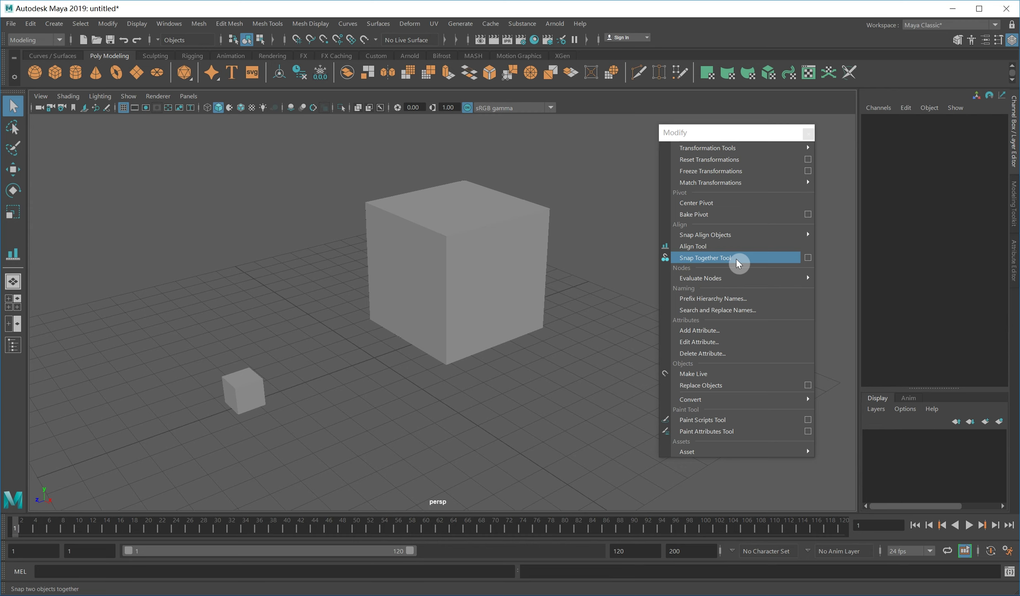
click(807, 258)
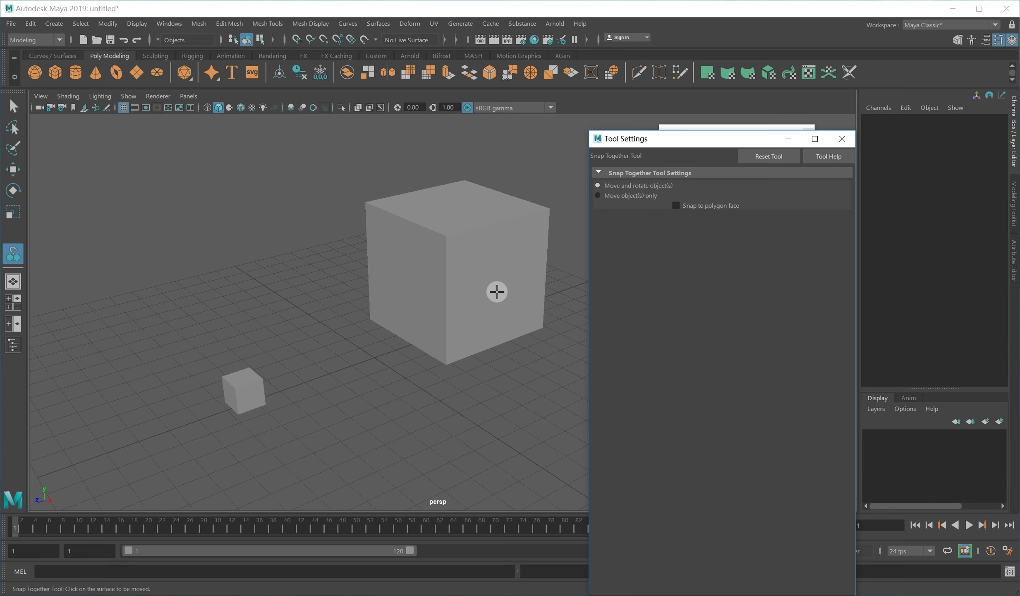
Snap the small cube onto the big cube's face by picking a point on each.
click(250, 401)
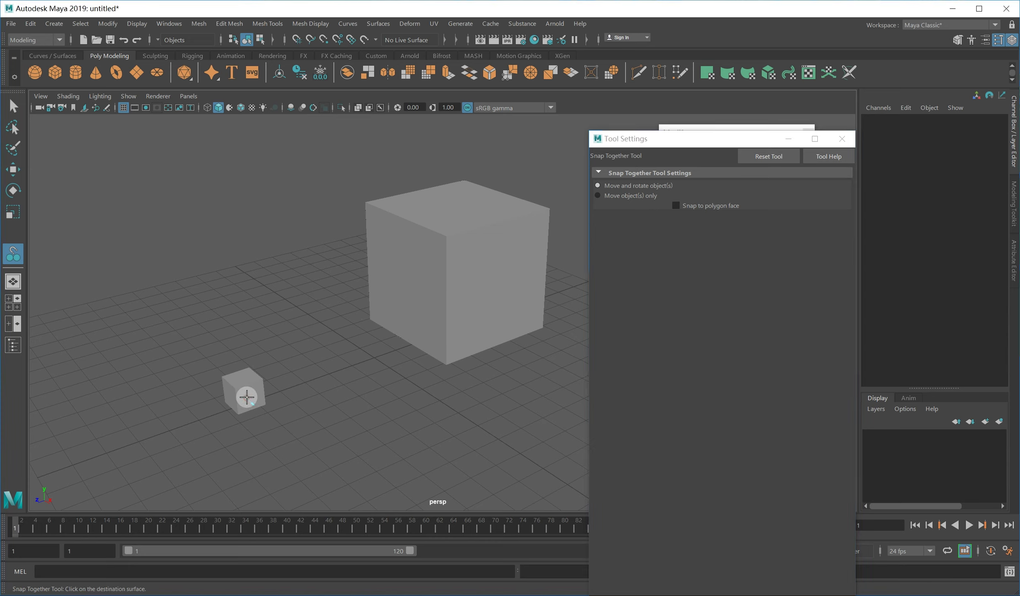
click(502, 276)
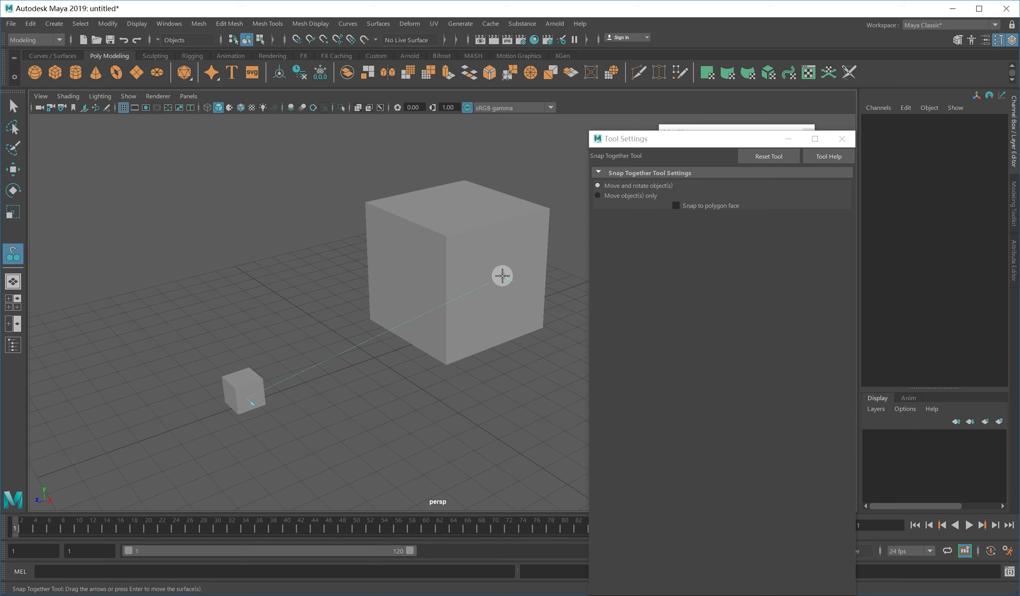
key(Return)
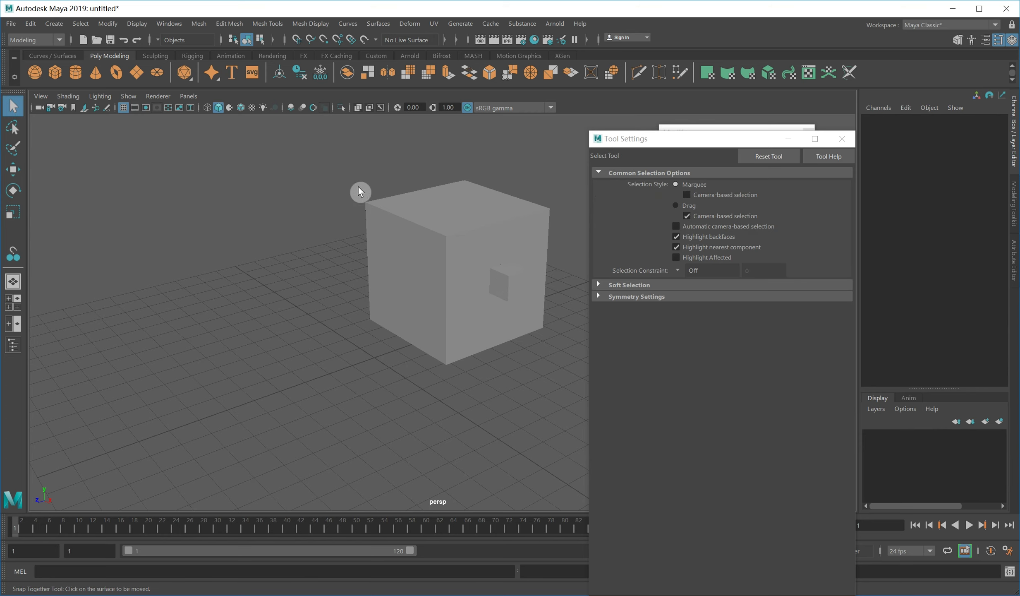
Undo the snap and set the Snap Together Tool to Move object(s) only.
drag(358, 189, 544, 389)
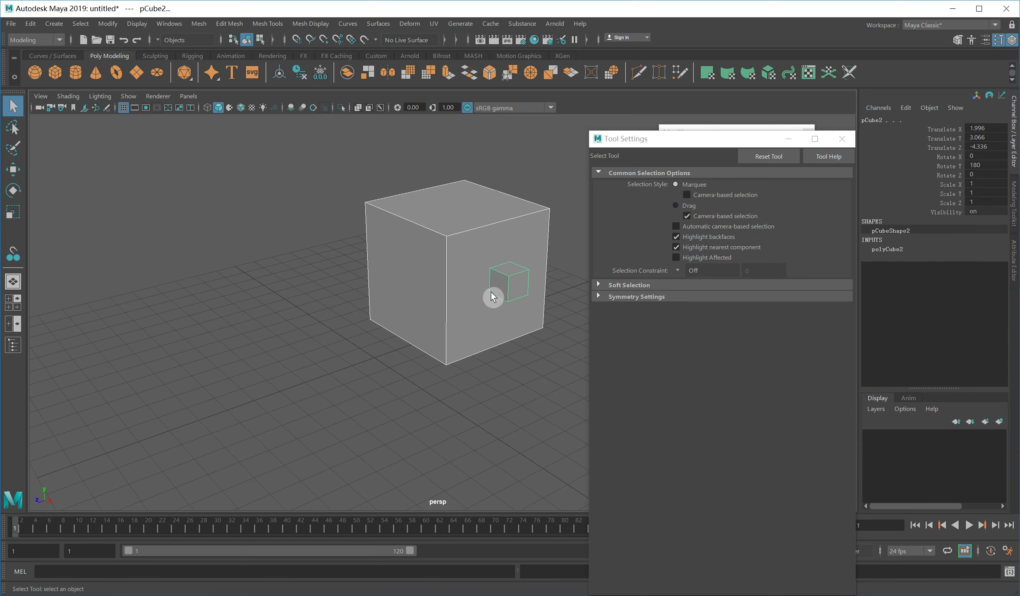
key(ctrl+z)
key(ctrl+z)
key(ctrl+z)
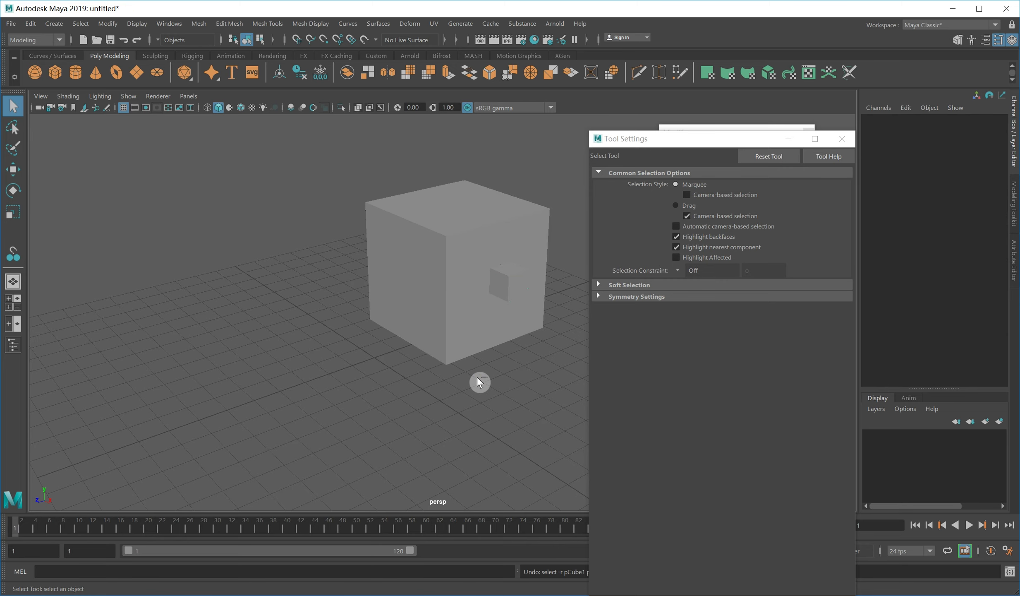
key(ctrl+z)
click(12, 258)
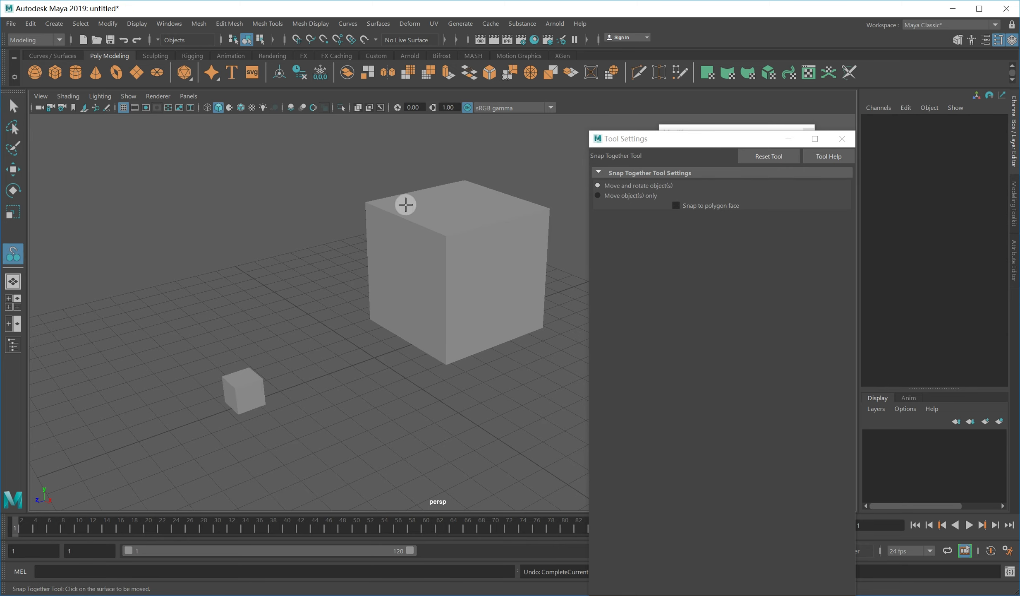
click(637, 197)
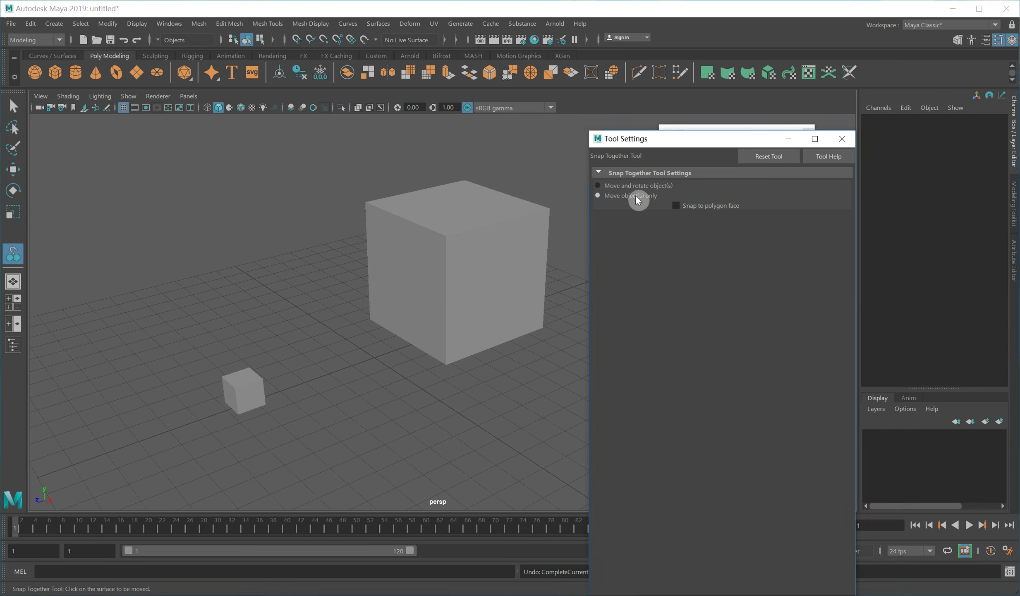
click(251, 399)
click(476, 282)
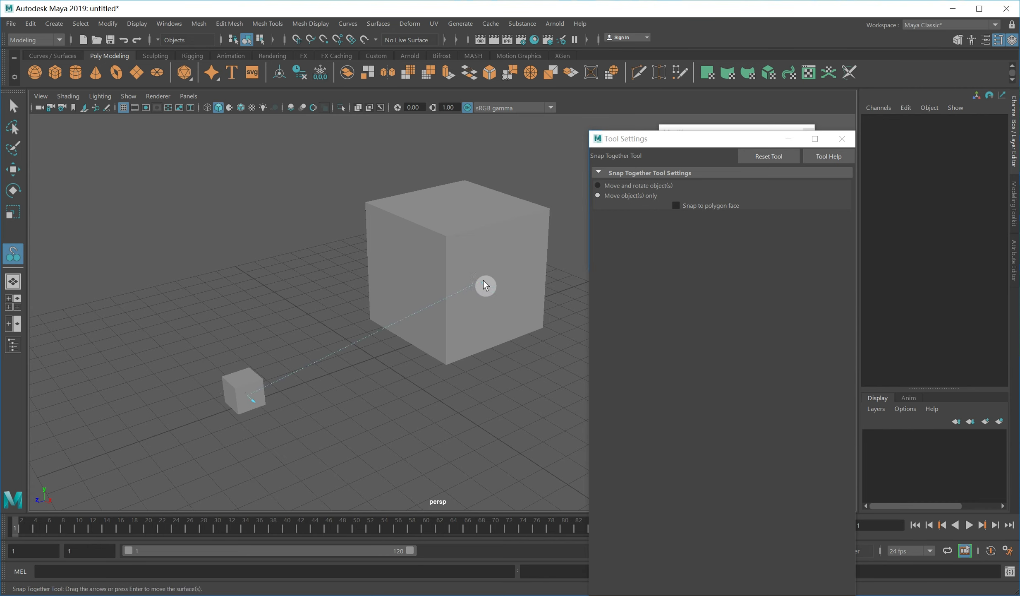
key(Return)
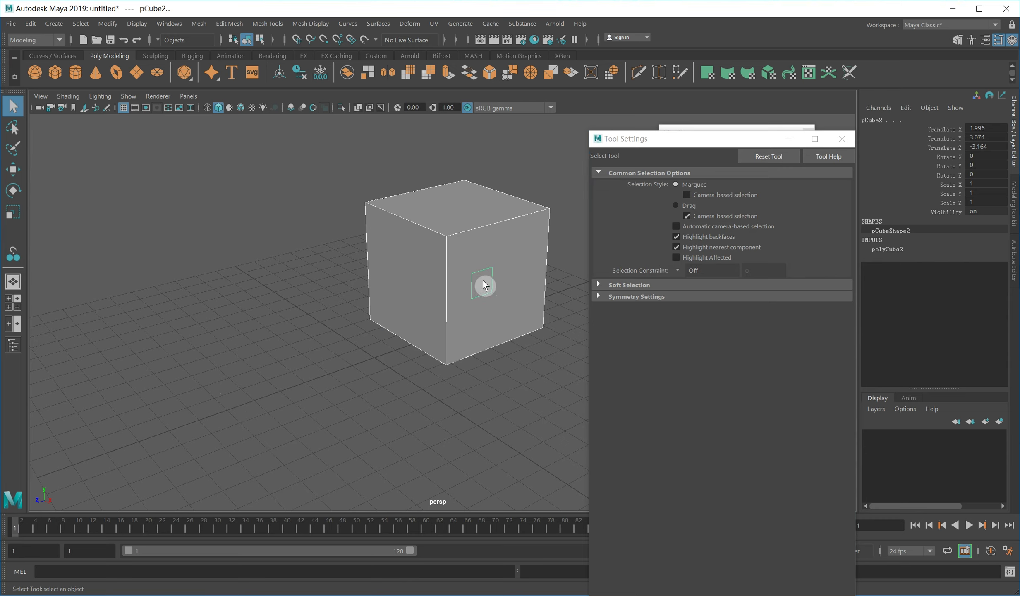
click(480, 377)
key(ctrl+z)
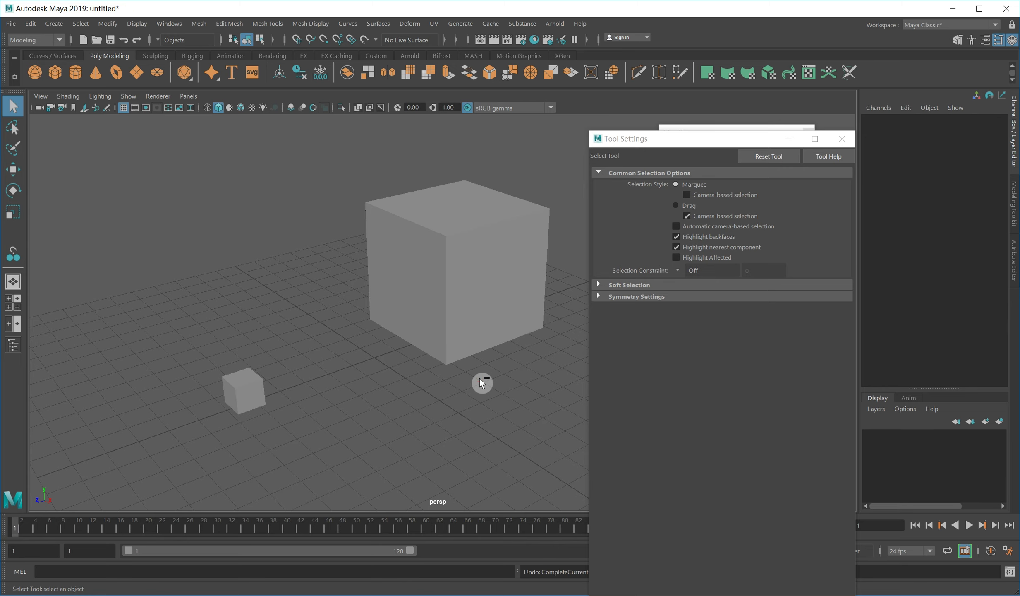
click(15, 255)
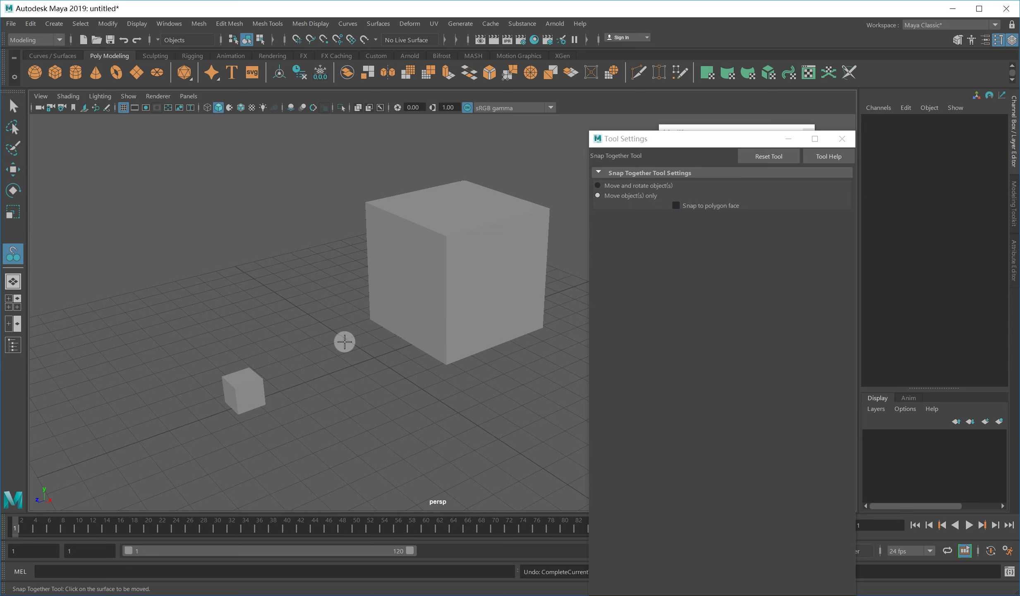
Pick snap points on both cubes, enable Snap to polygon face, and drag the points into position.
click(247, 386)
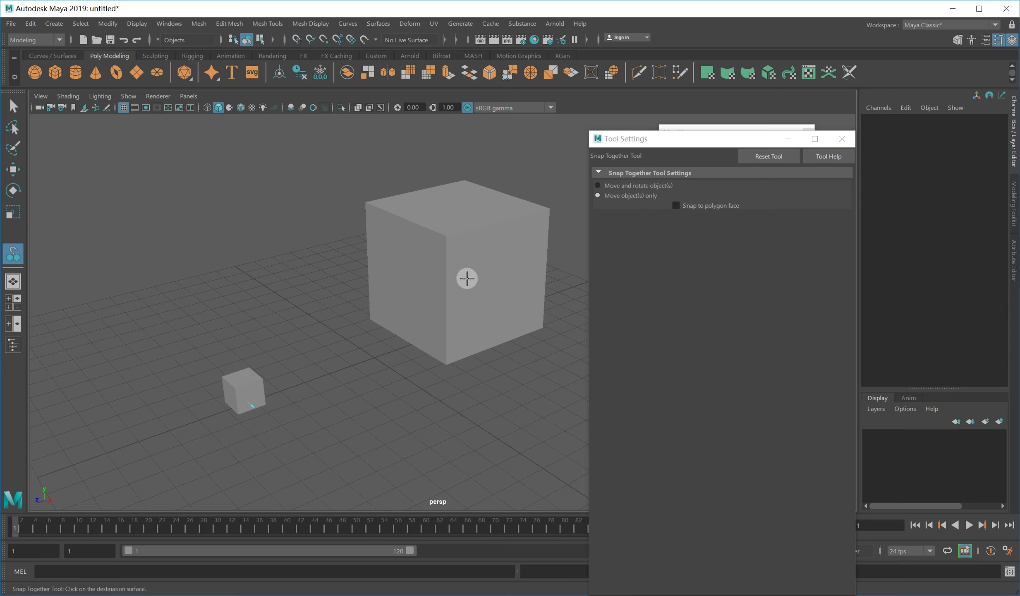
click(493, 305)
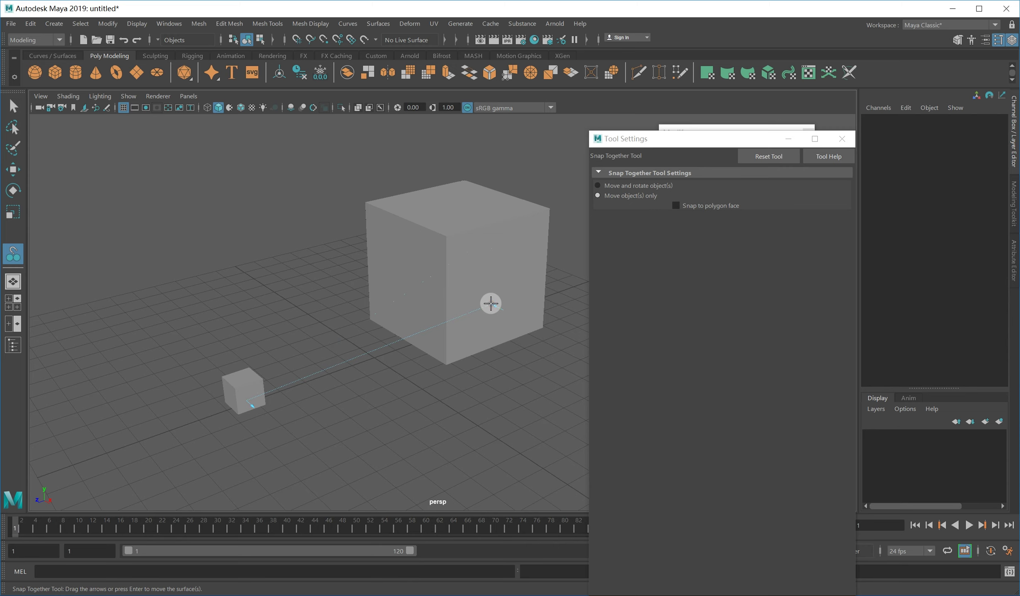
click(703, 206)
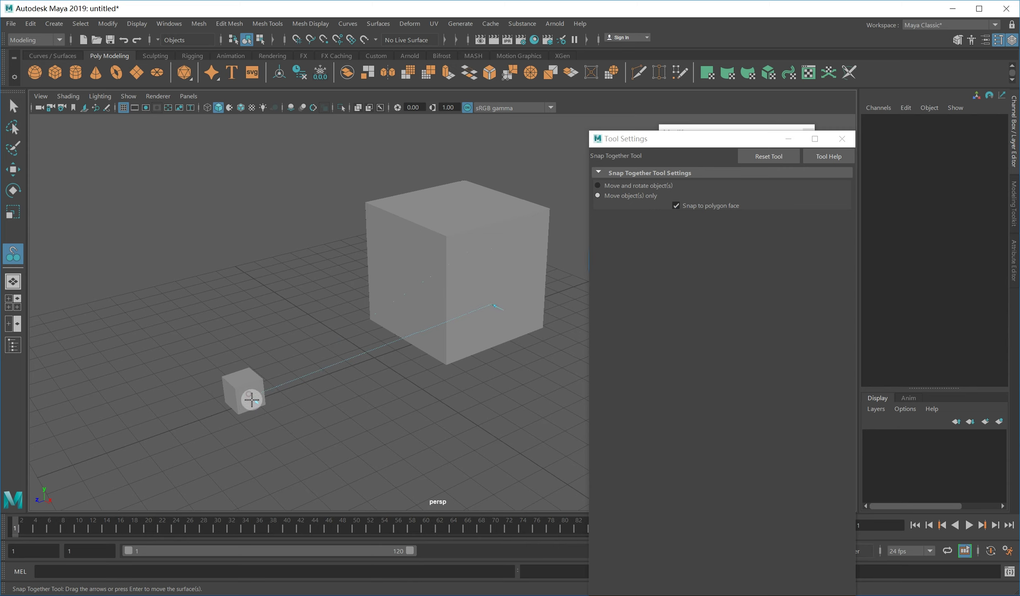
drag(250, 398, 246, 408)
drag(485, 290, 493, 264)
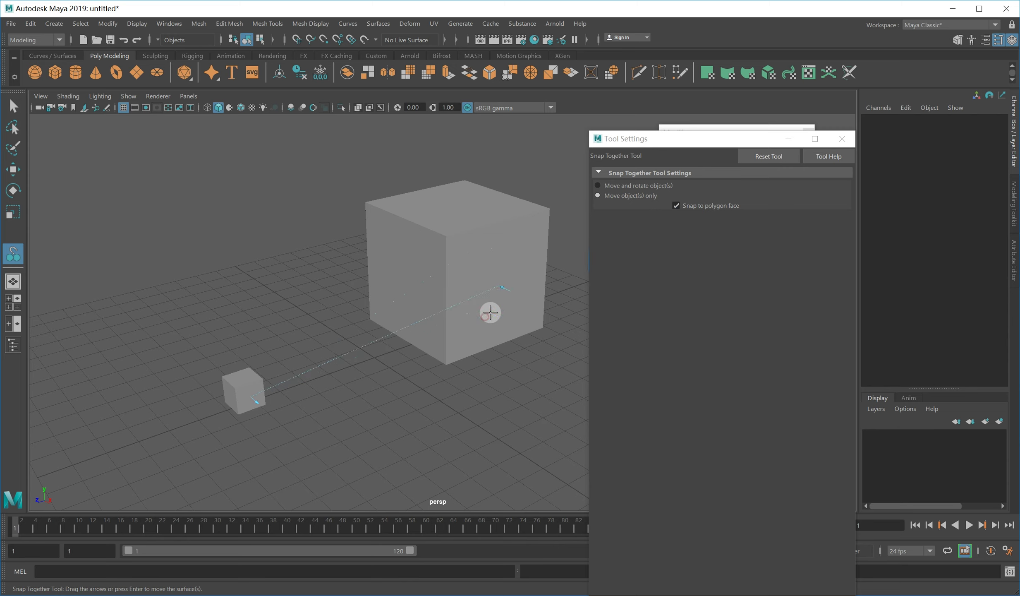